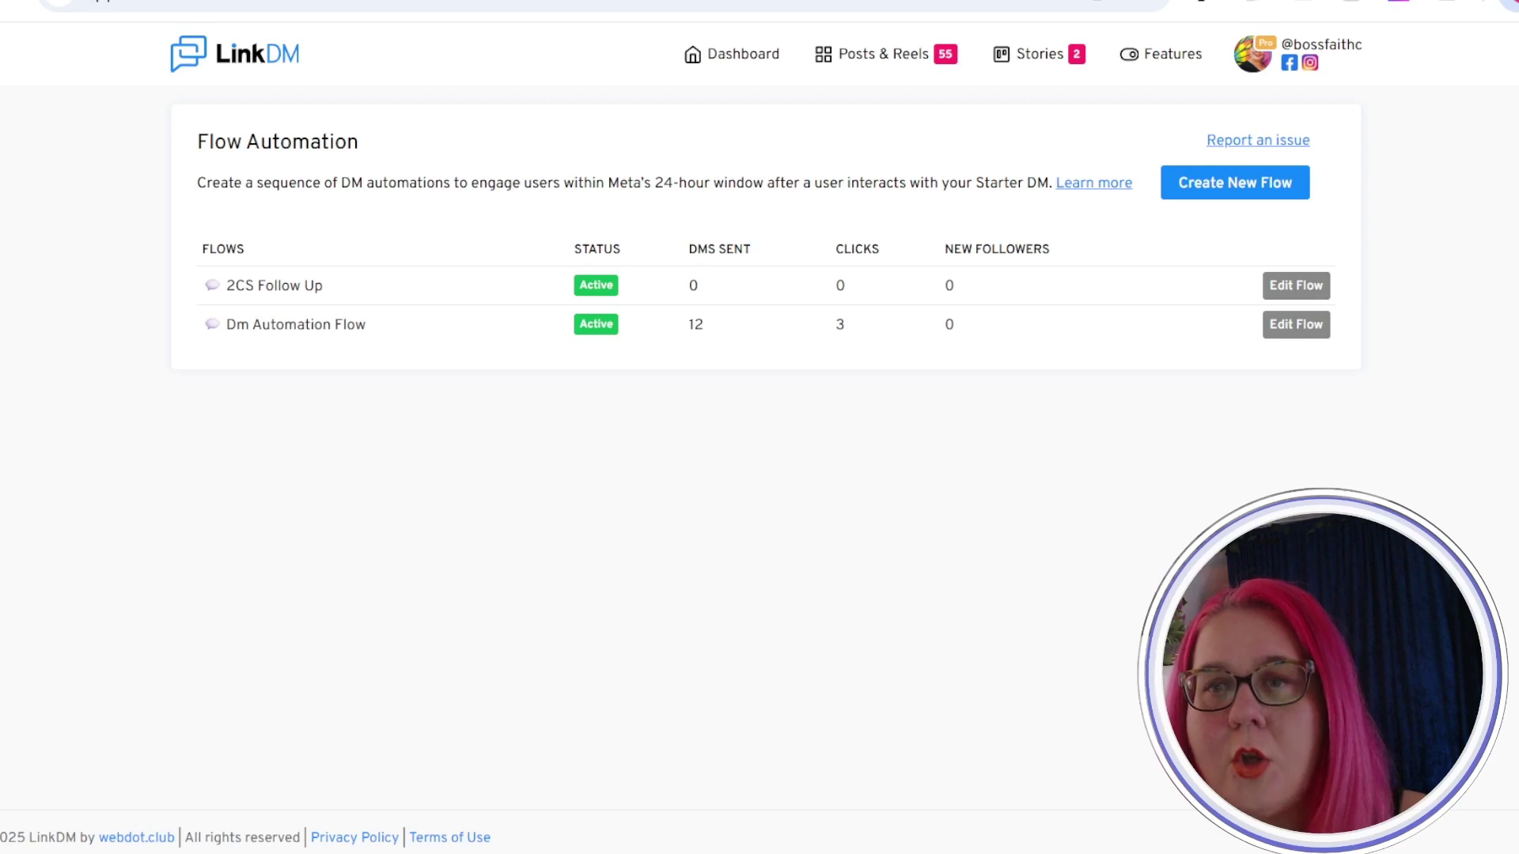
Review the Dm Automation Flow sequence and the Auto universal trigger's message, keywords and settings
click(1296, 325)
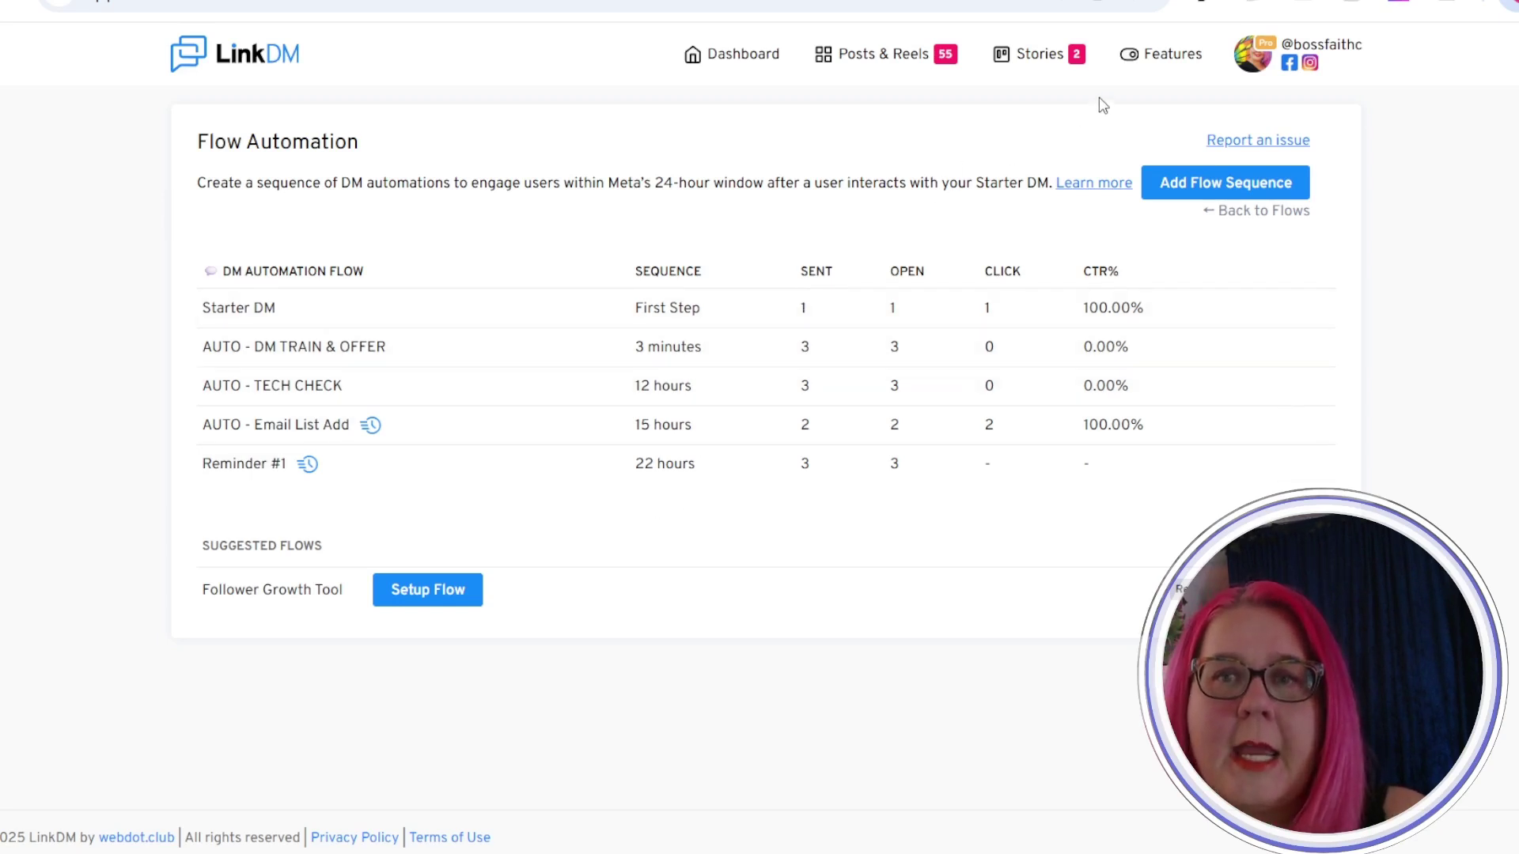
click(1163, 62)
click(1153, 152)
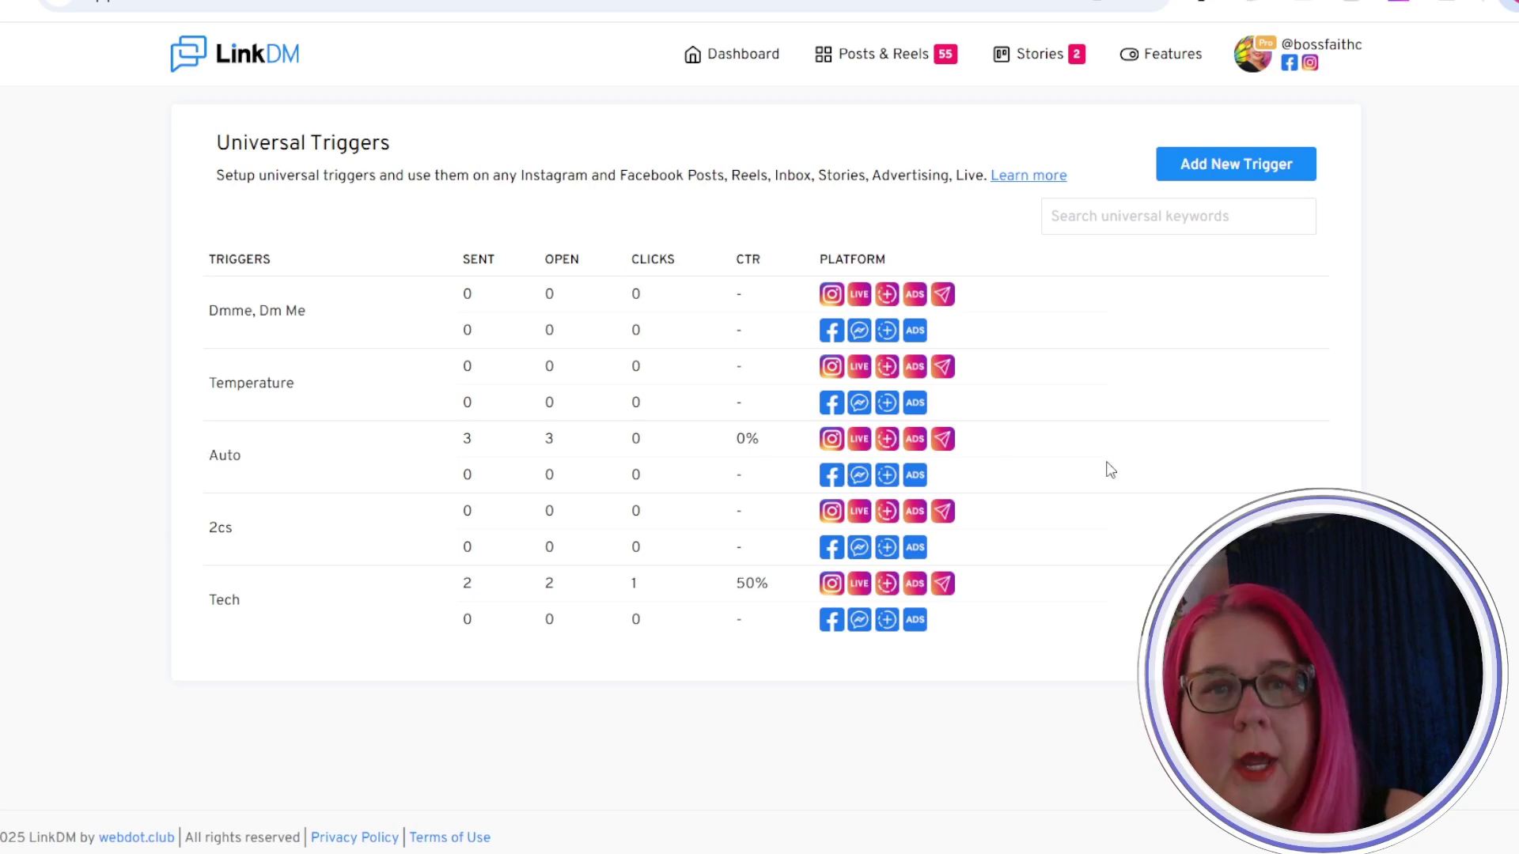
mouse_move(1153, 468)
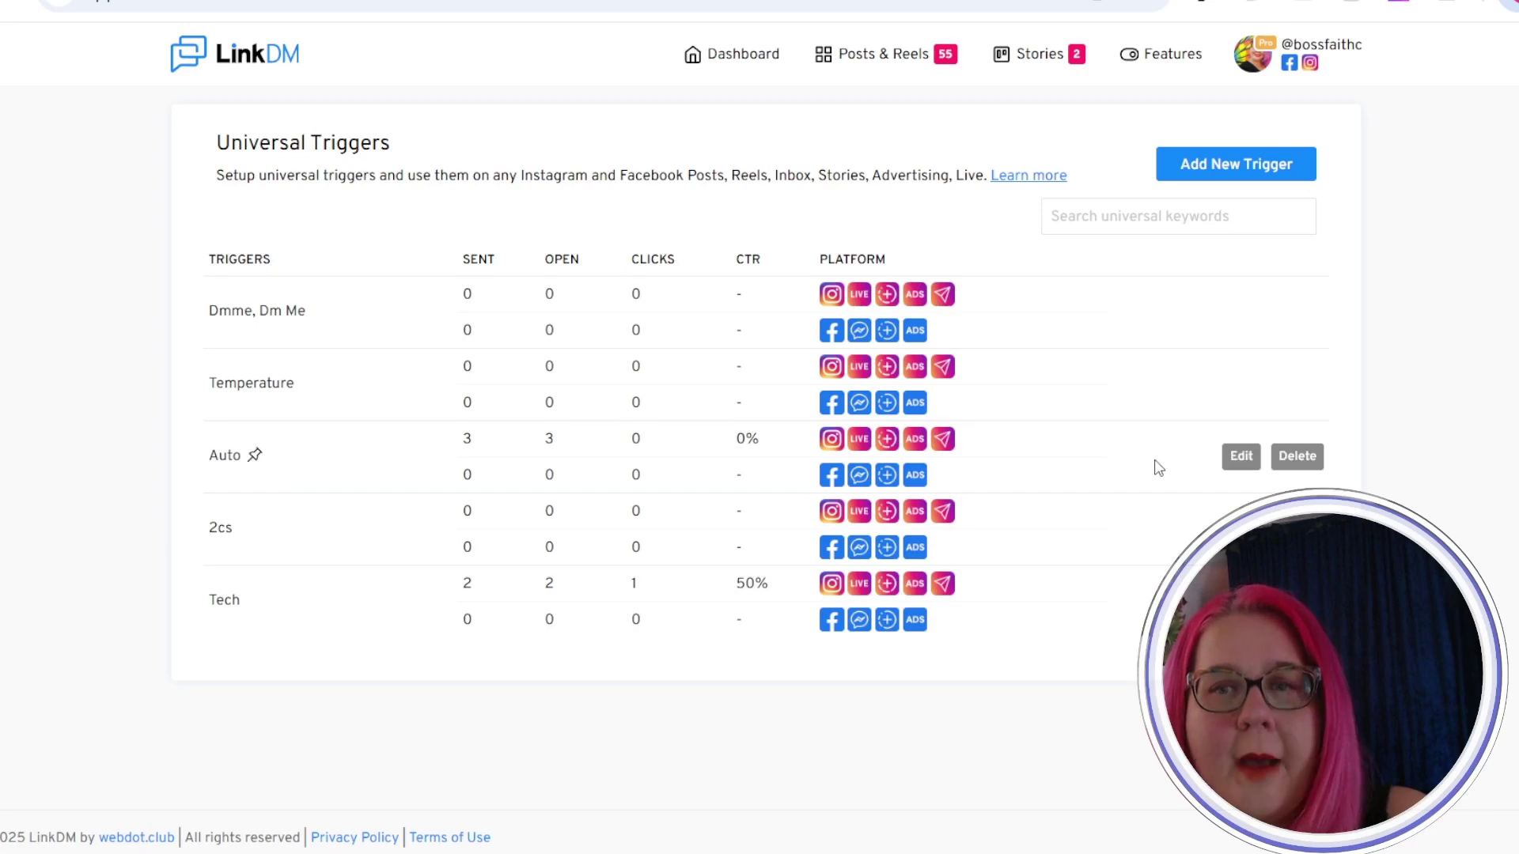
click(1239, 457)
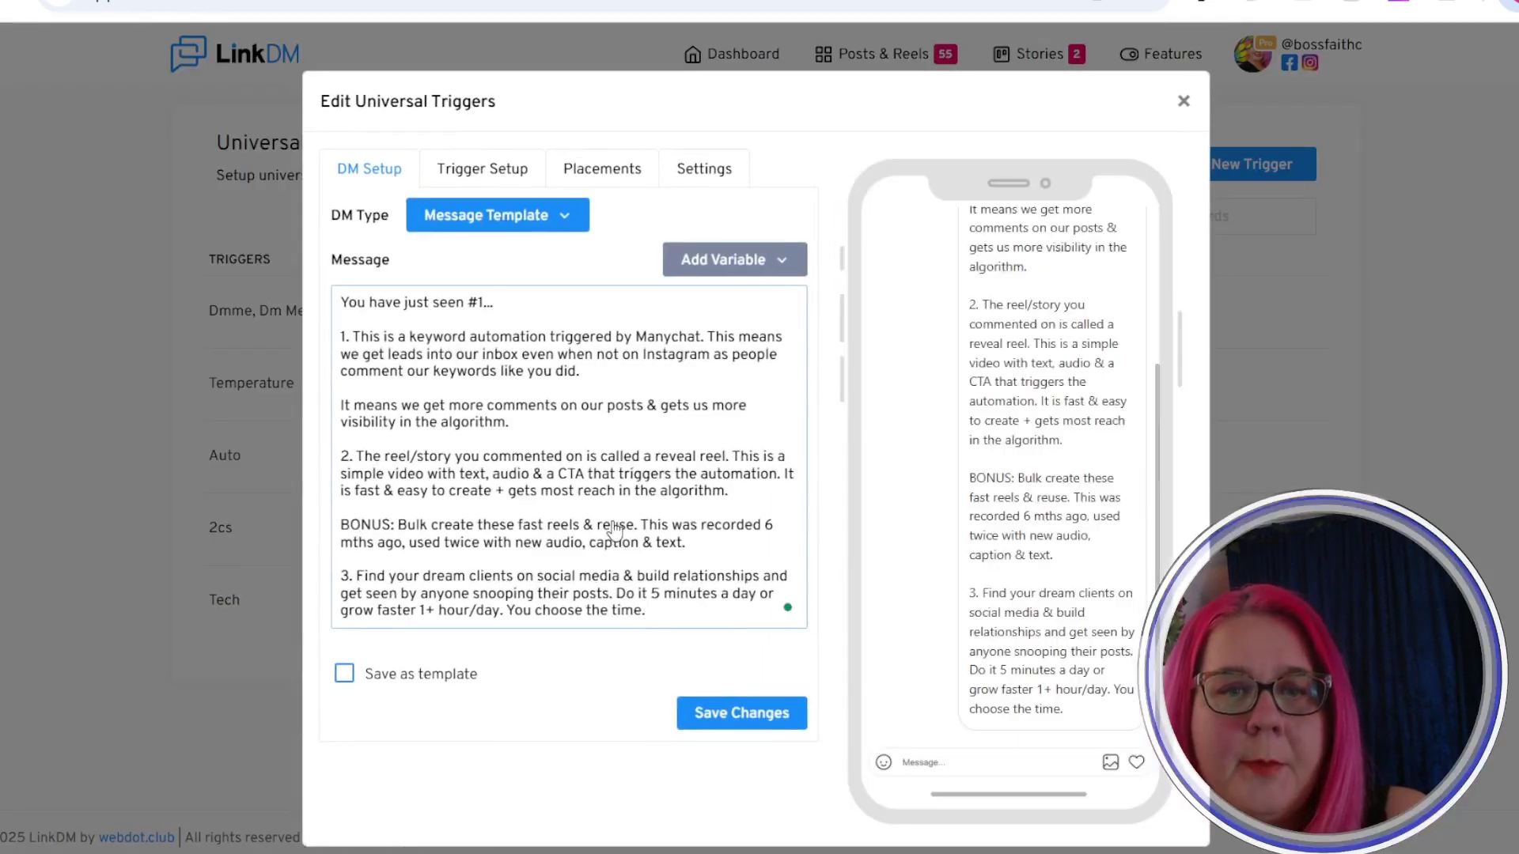
click(531, 176)
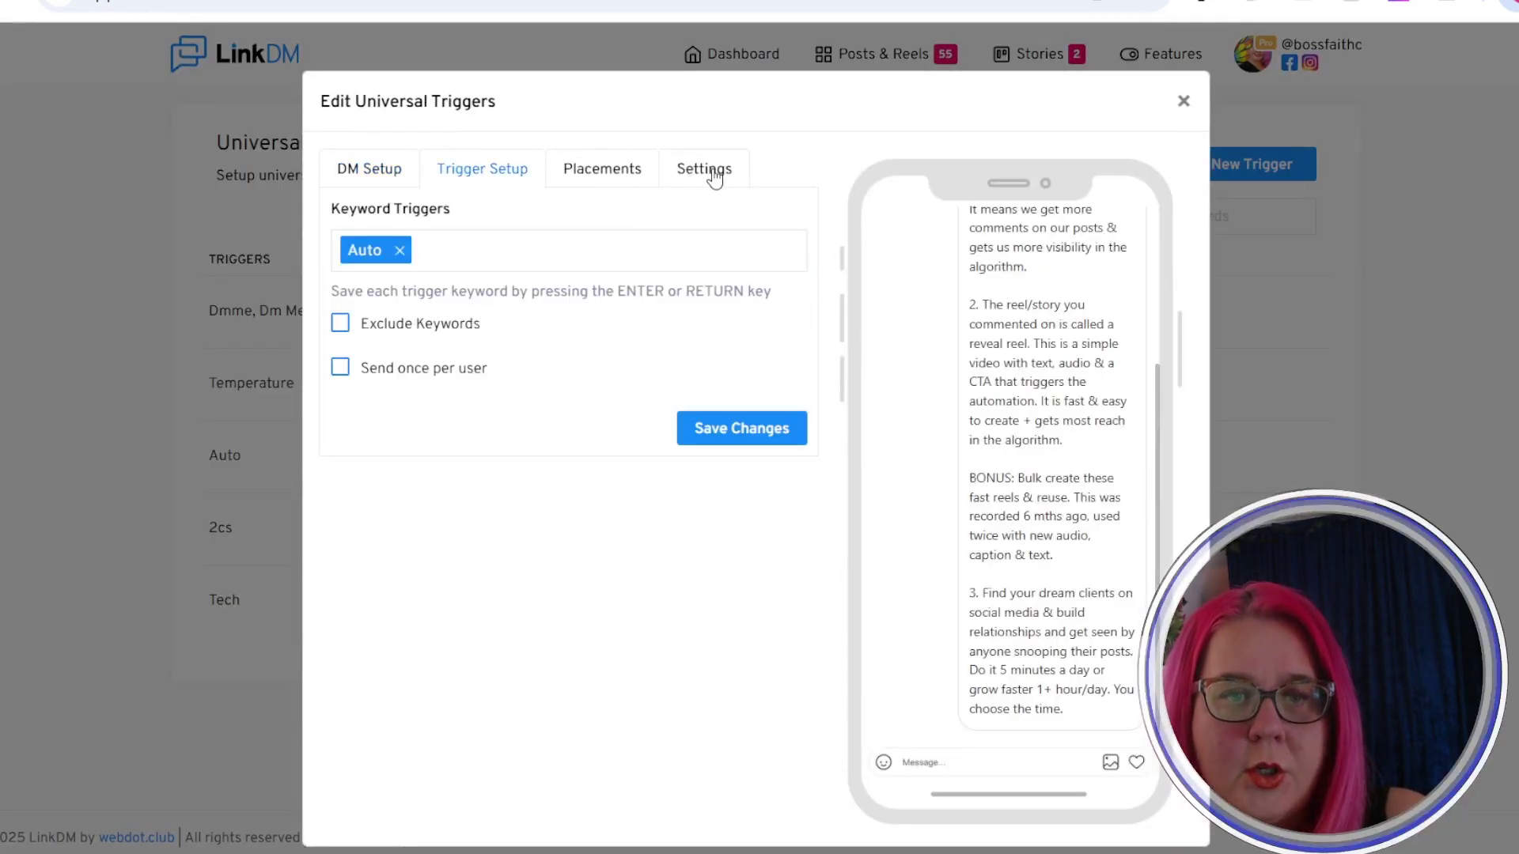
click(714, 176)
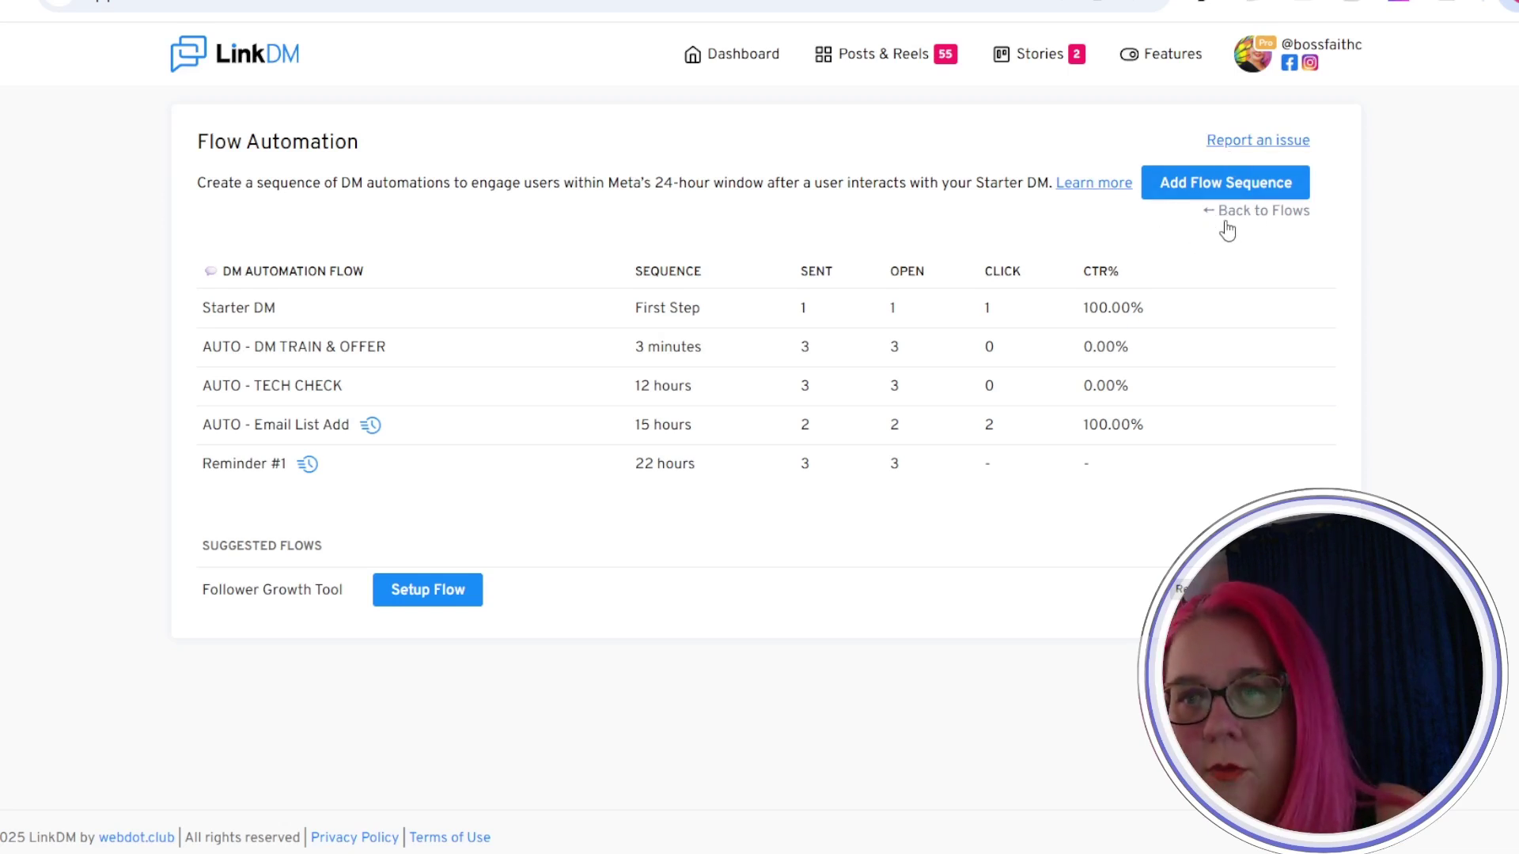
Return to the flow list and start a new flow named "AUTO - STARTER"
click(1265, 214)
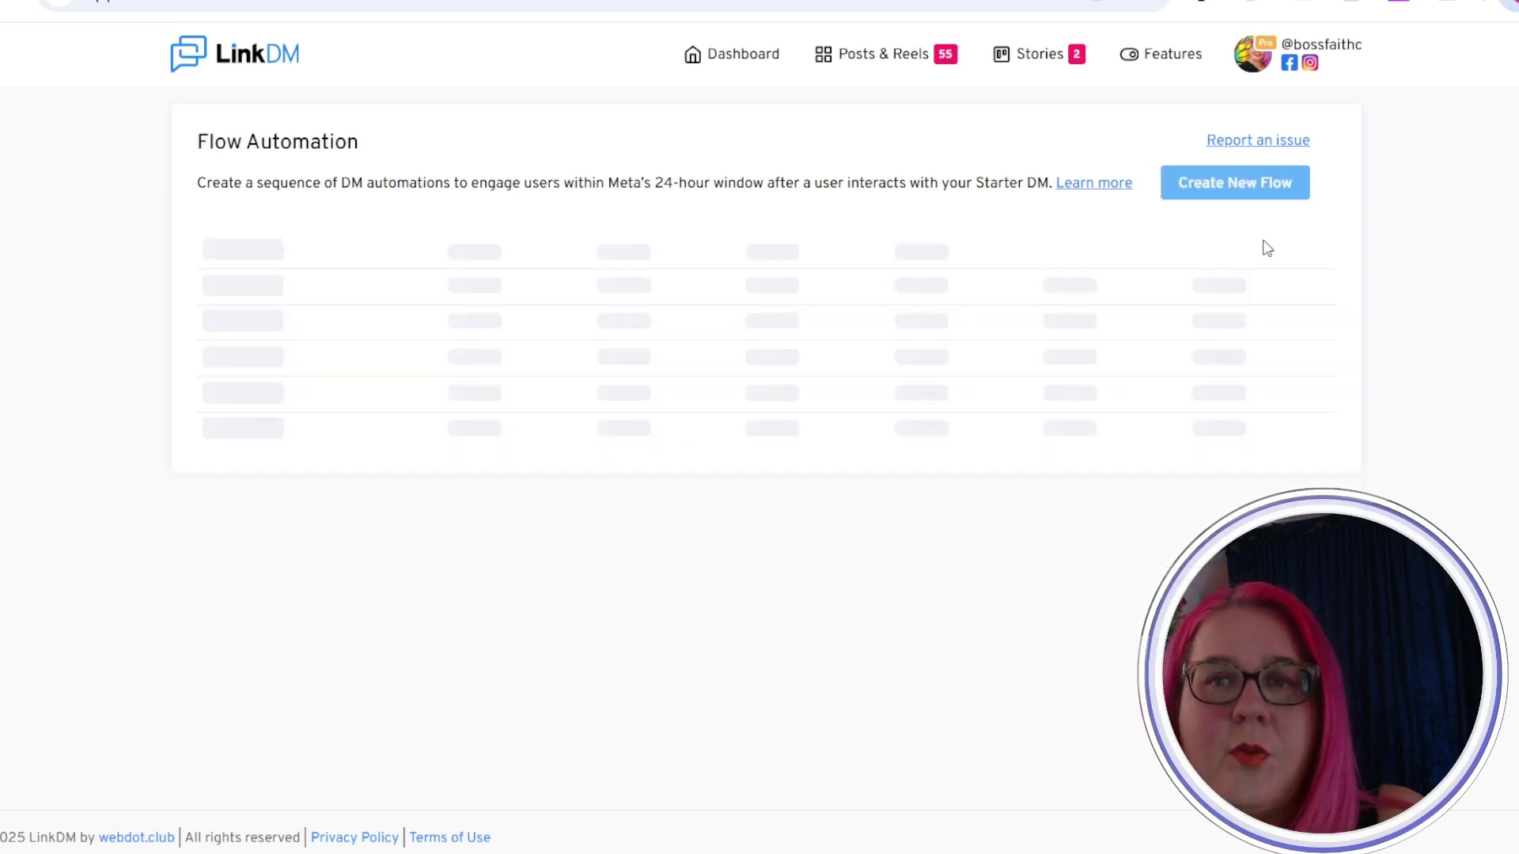
click(1254, 183)
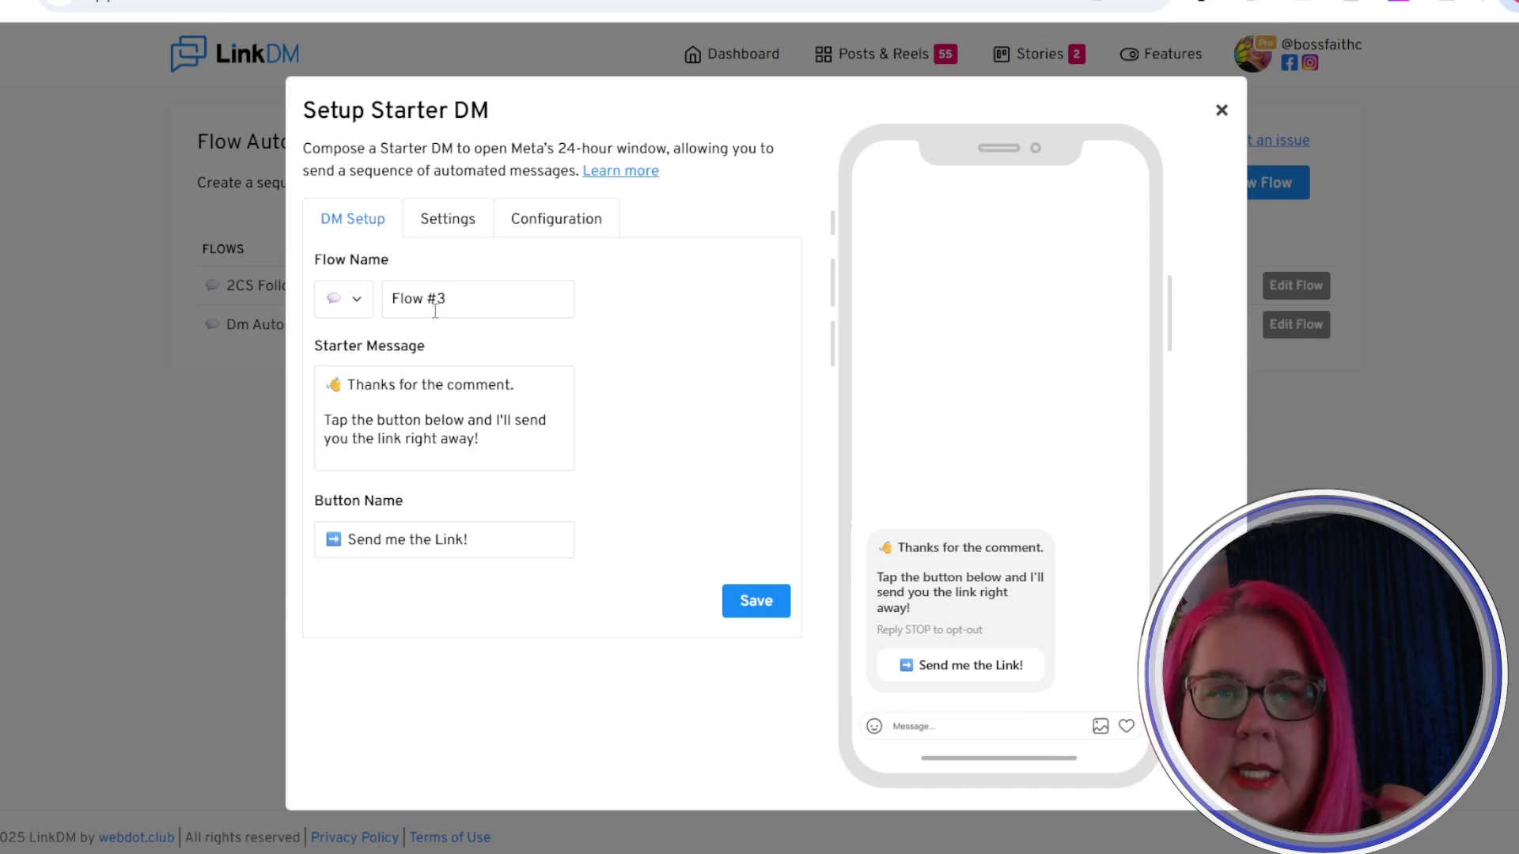
drag(464, 298, 391, 298)
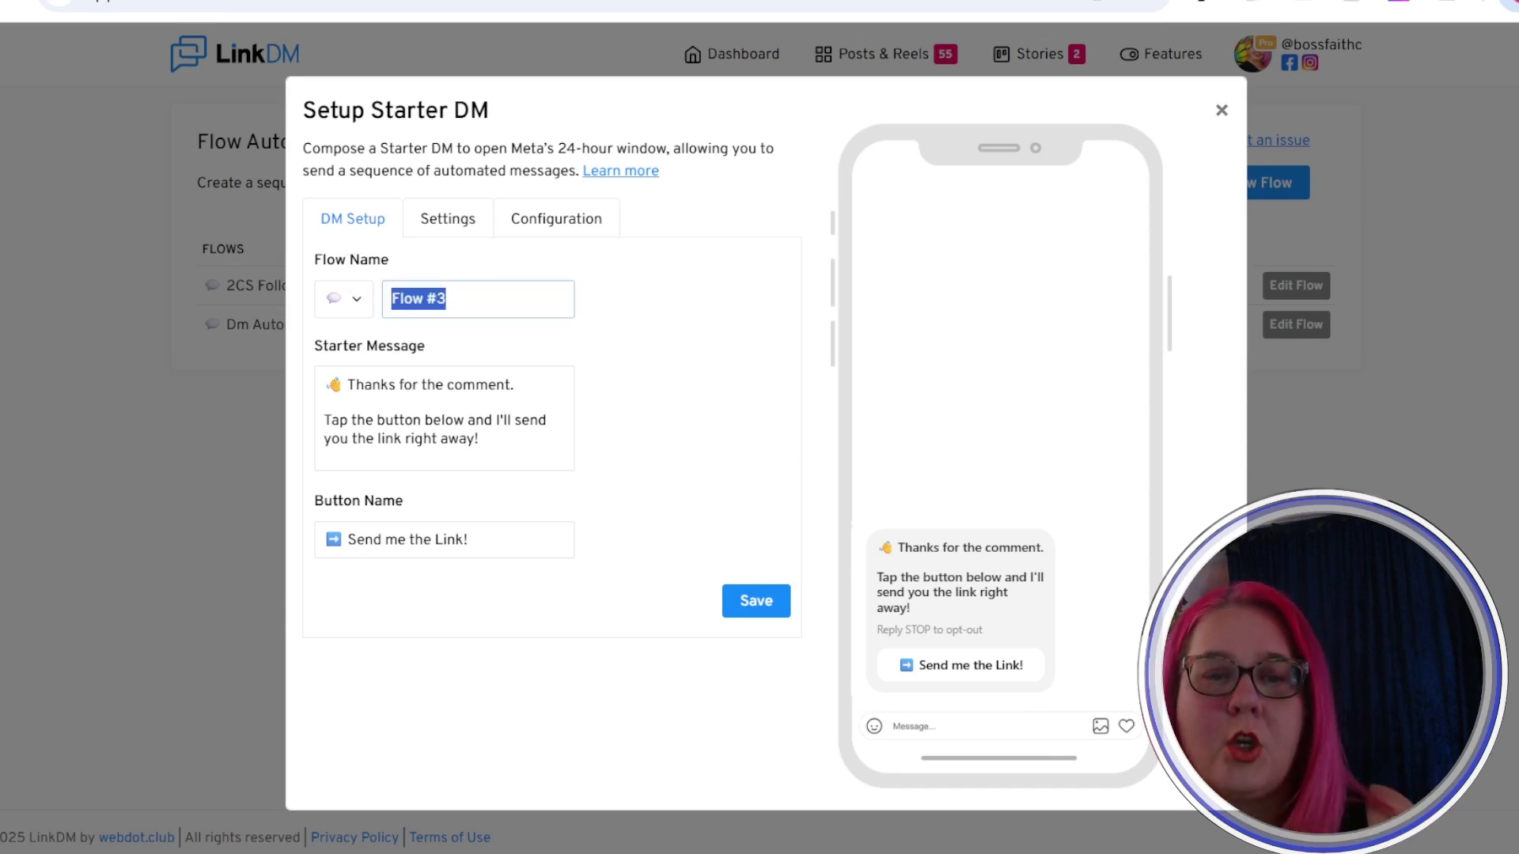
text(AUTO)
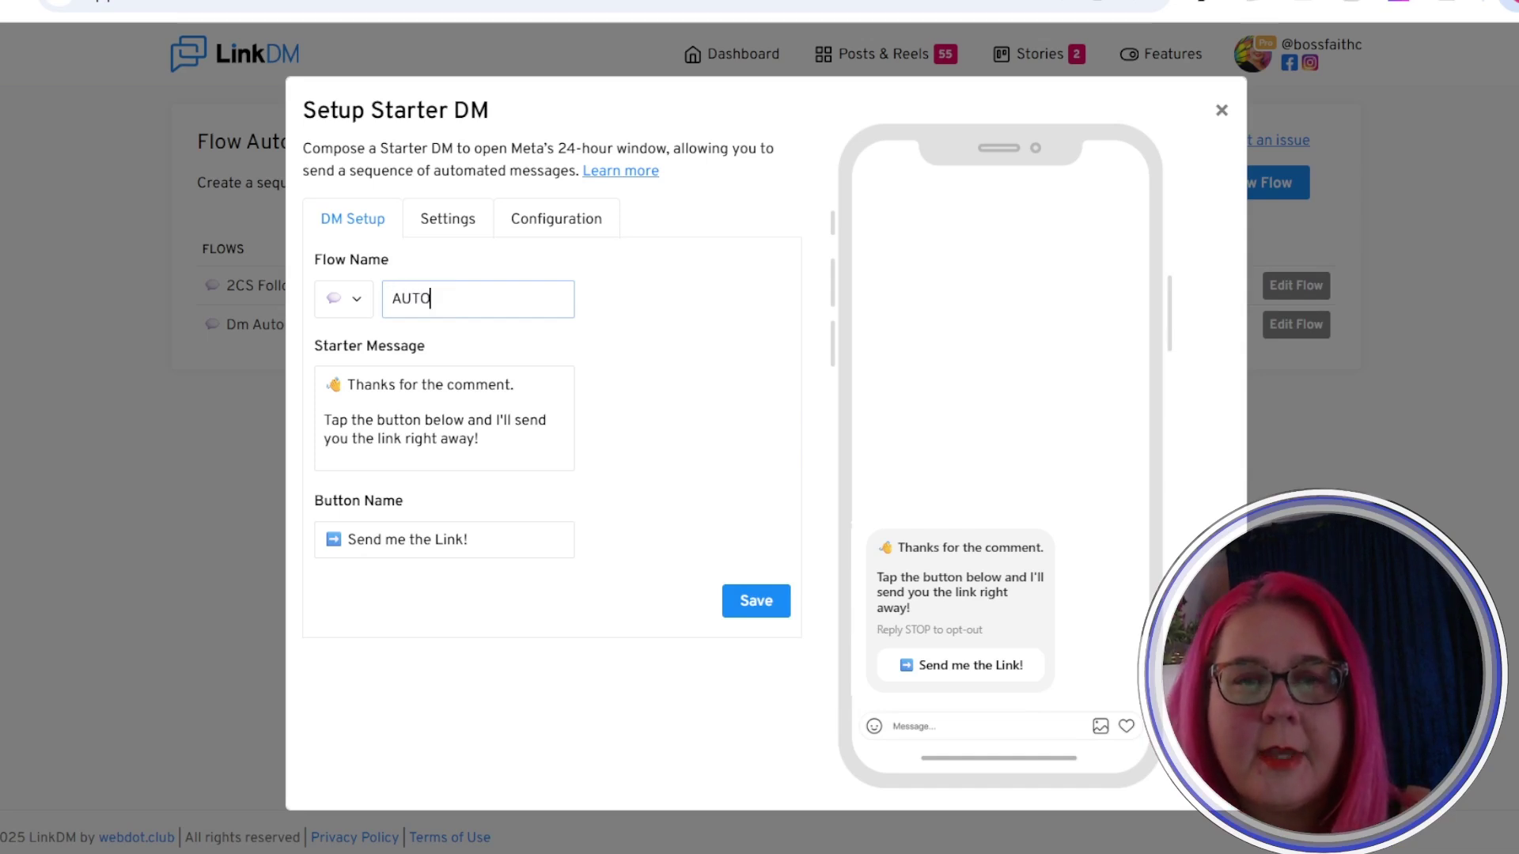
text( - STAR)
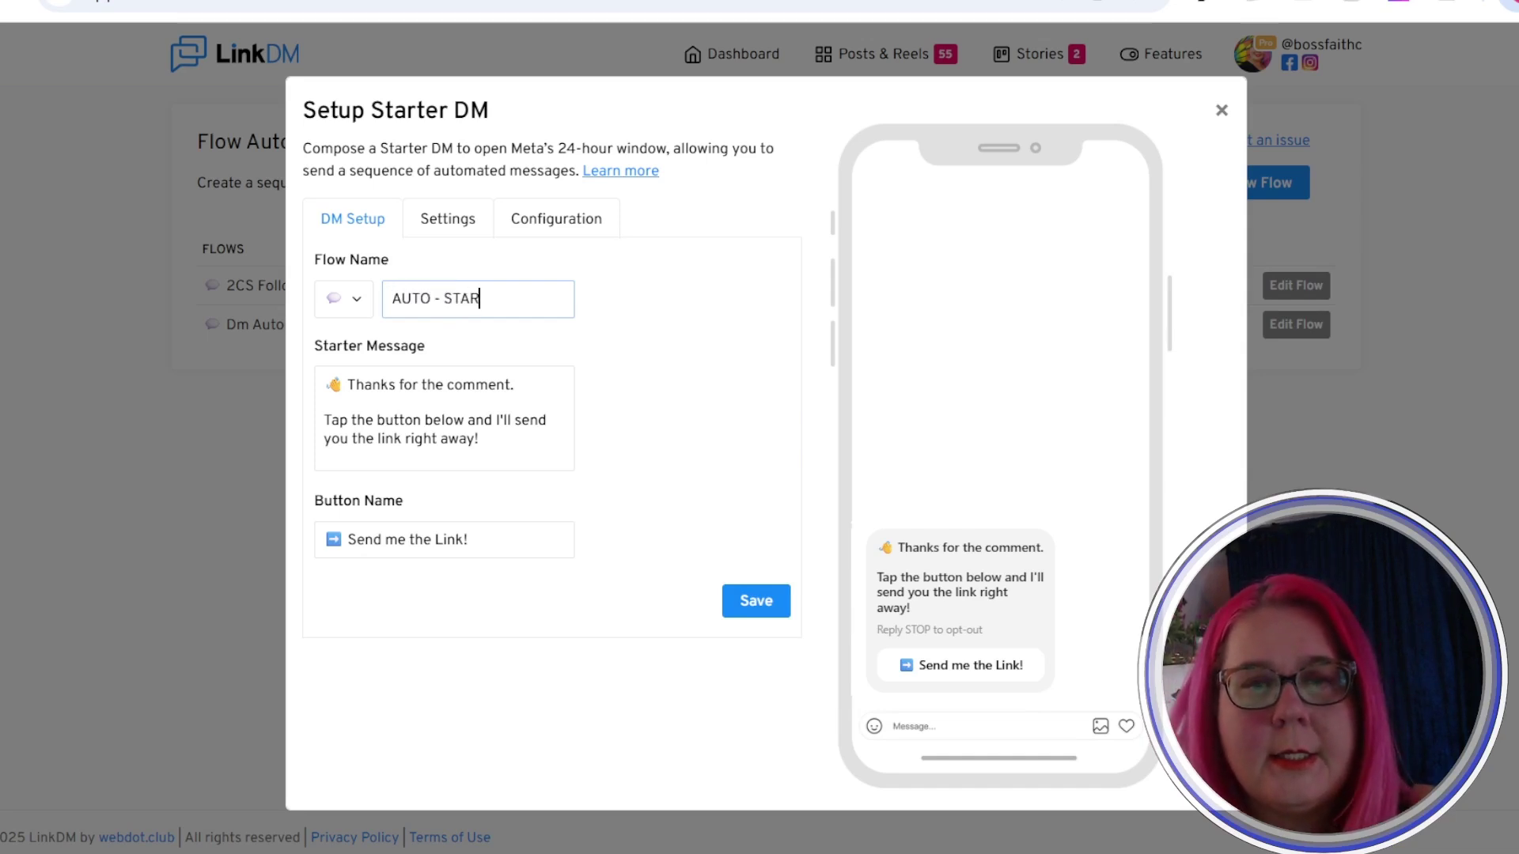
text(TER)
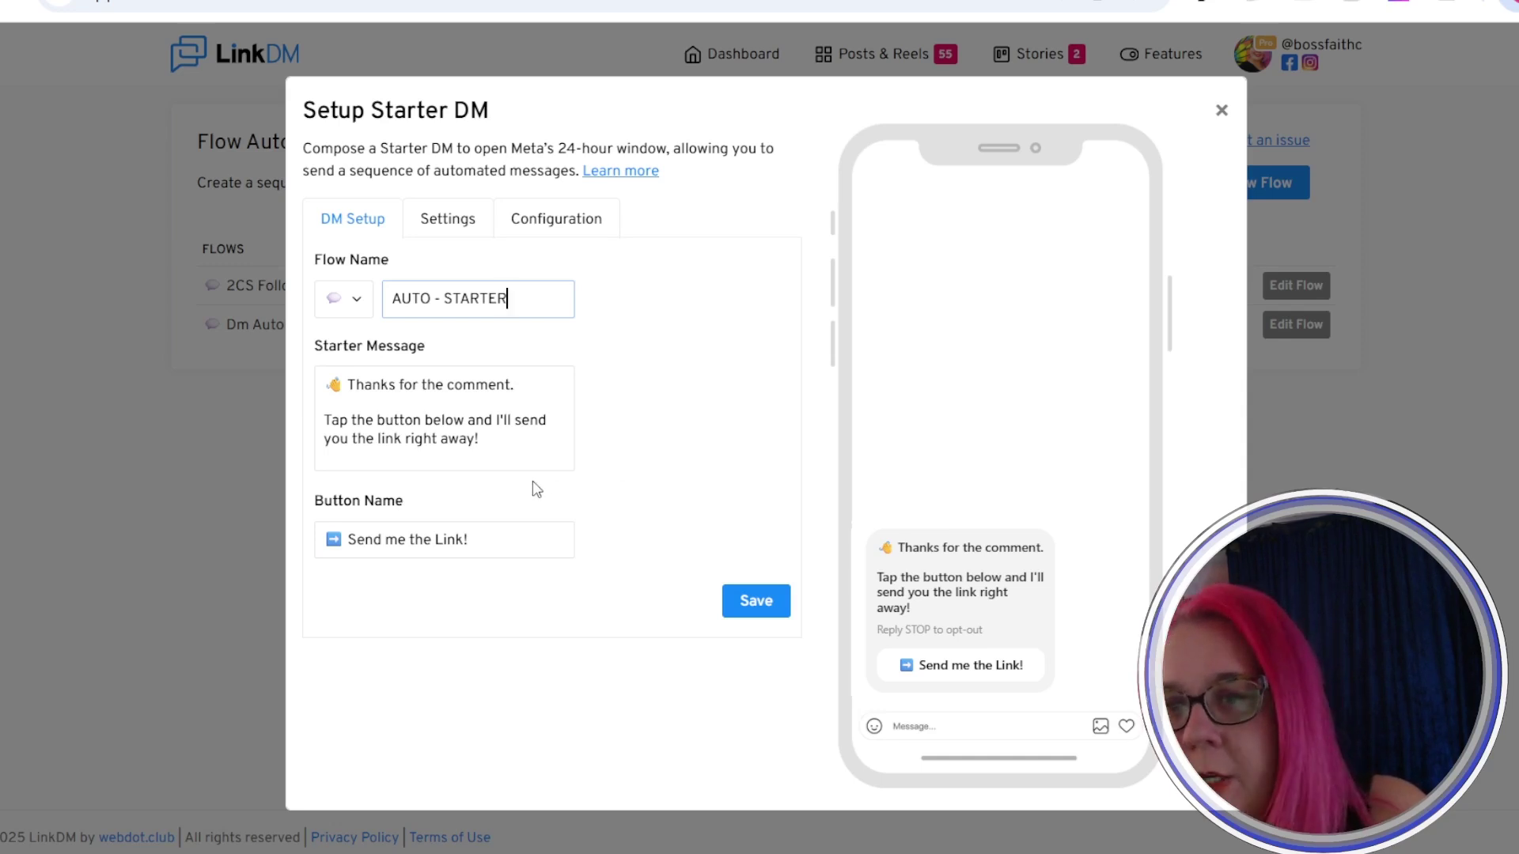
Clear the Starter DM's stop flow message and save the Starter DM, keeping its default button name
drag(469, 540, 150, 548)
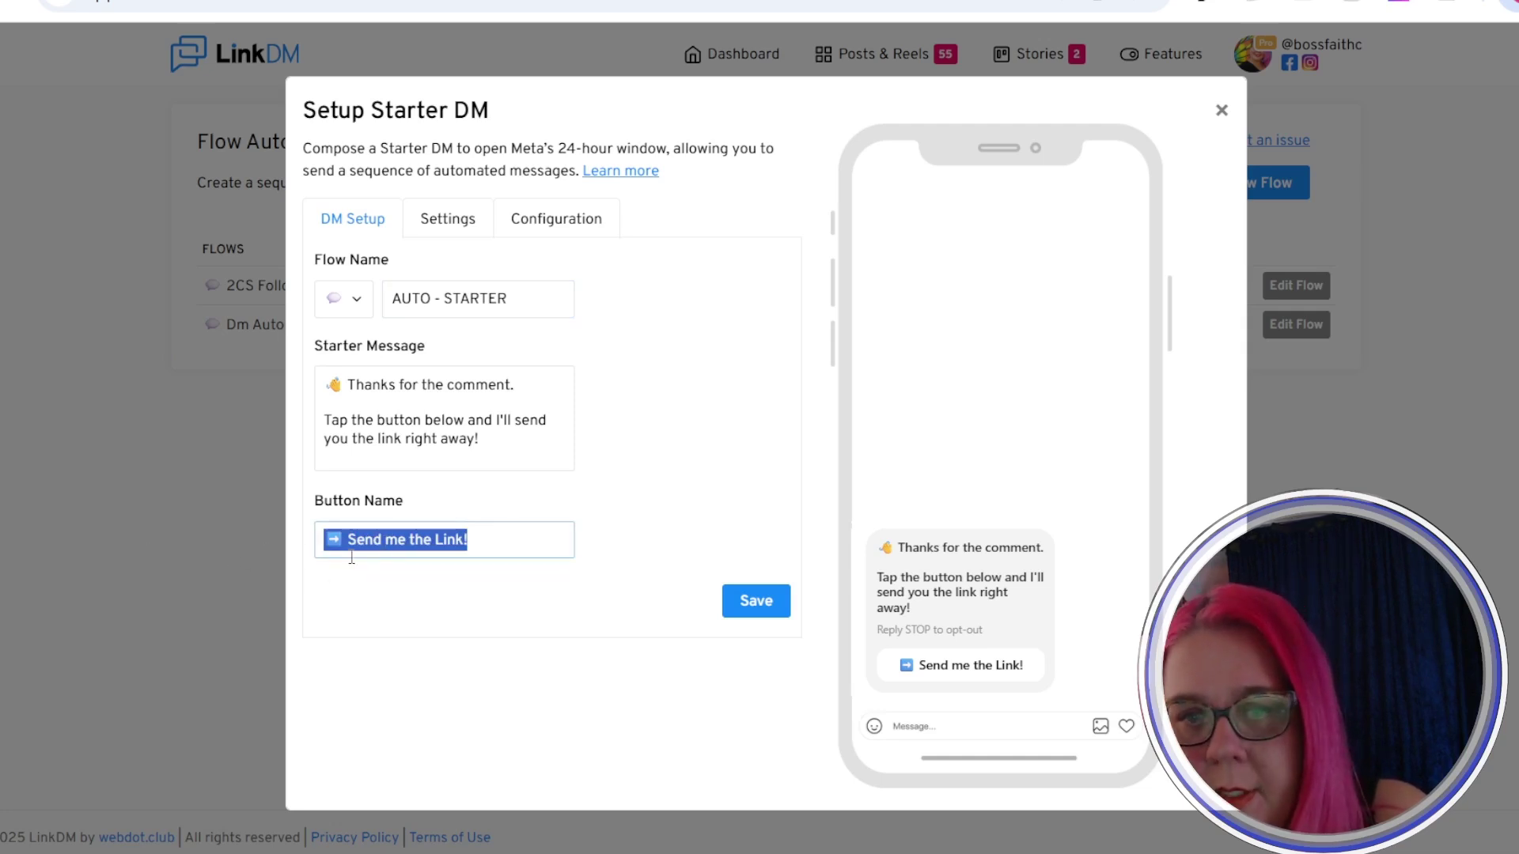
click(446, 228)
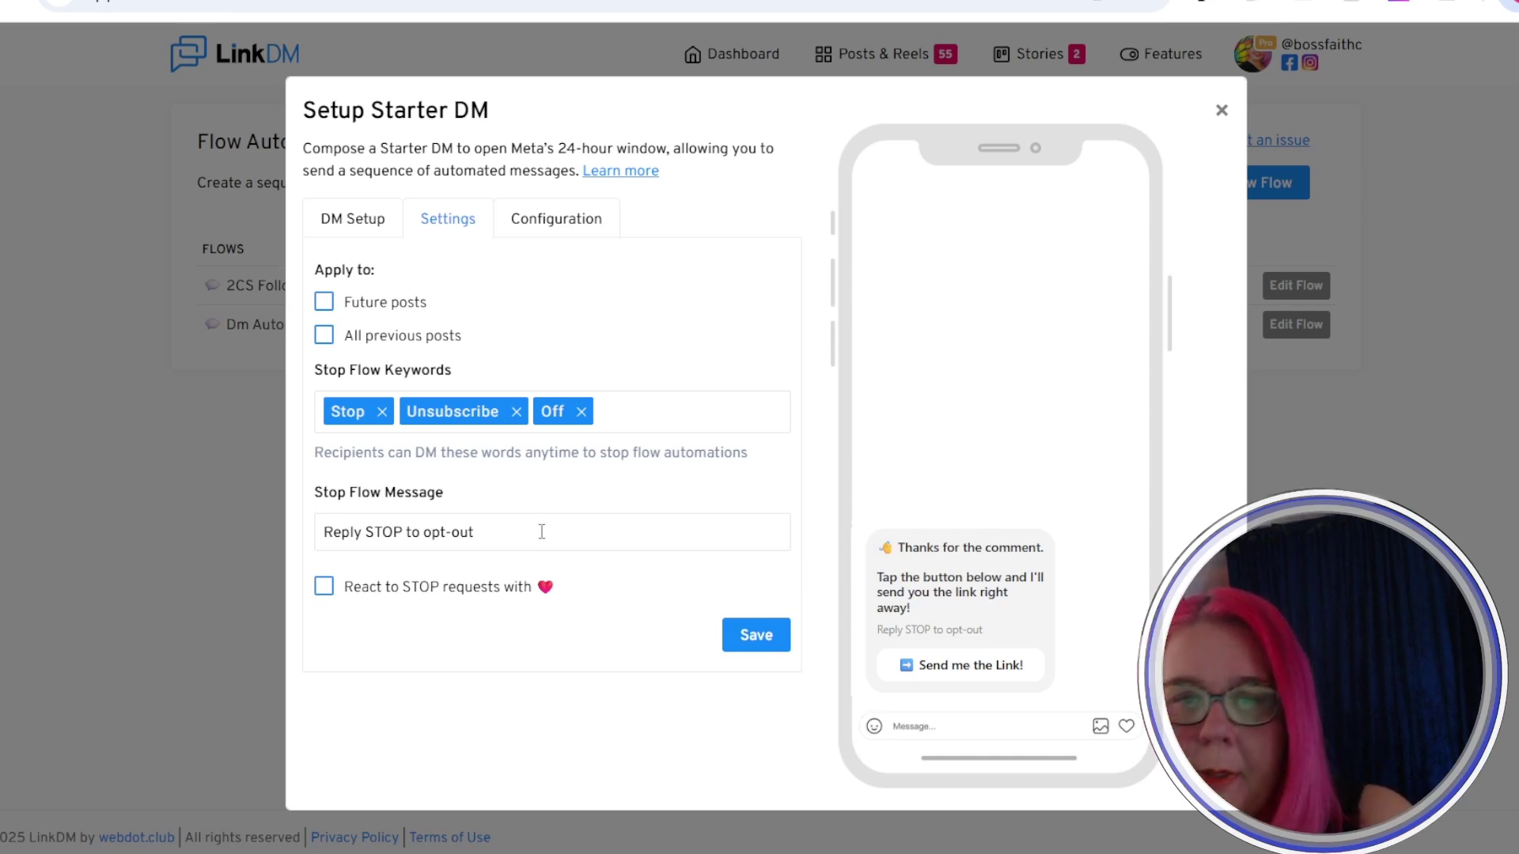
drag(542, 545, 220, 544)
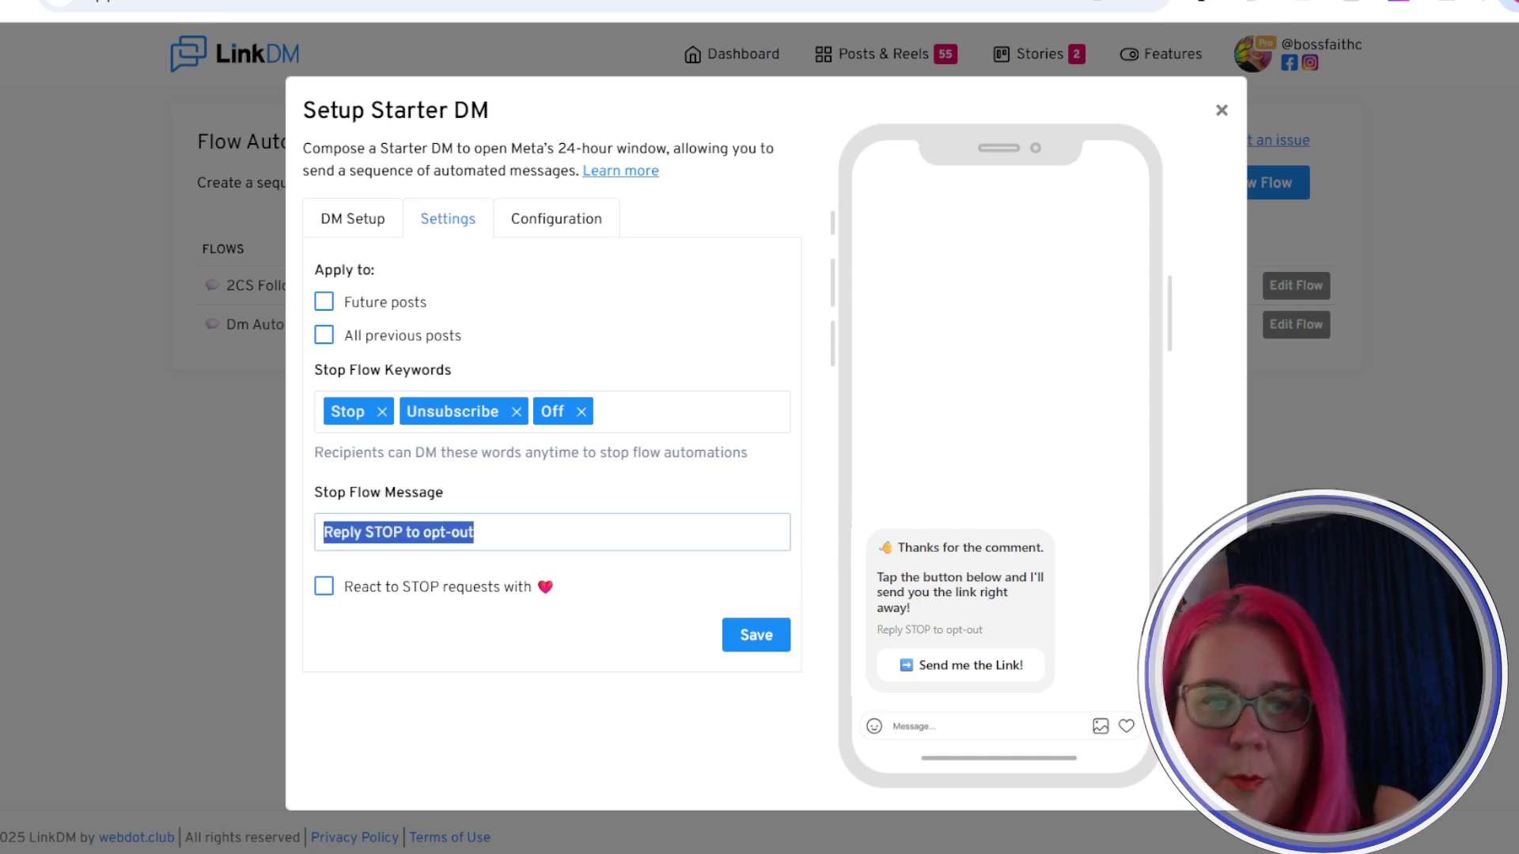
key(BackSpace)
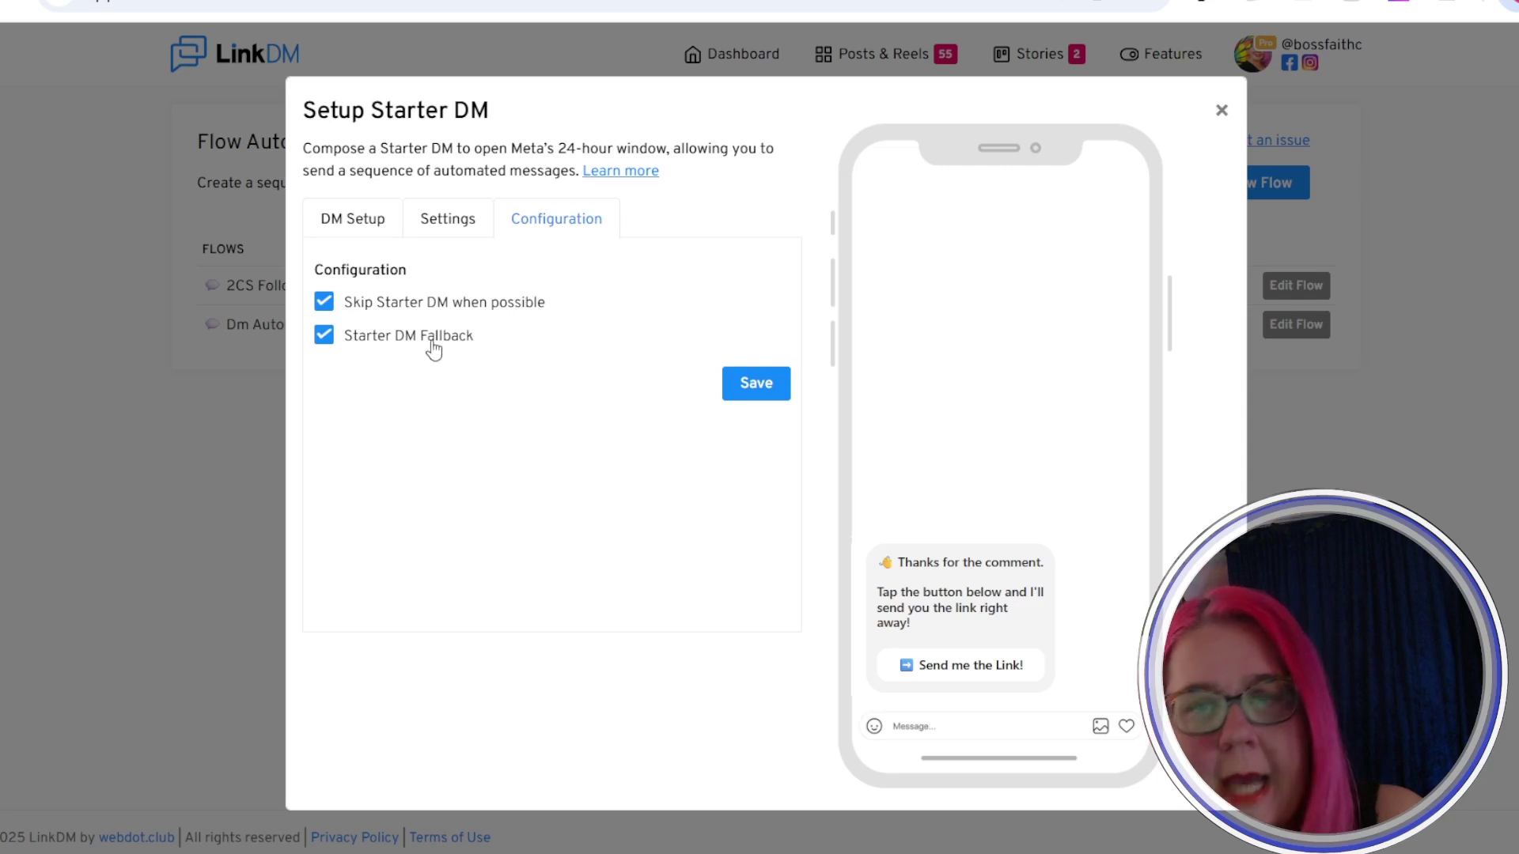
click(758, 385)
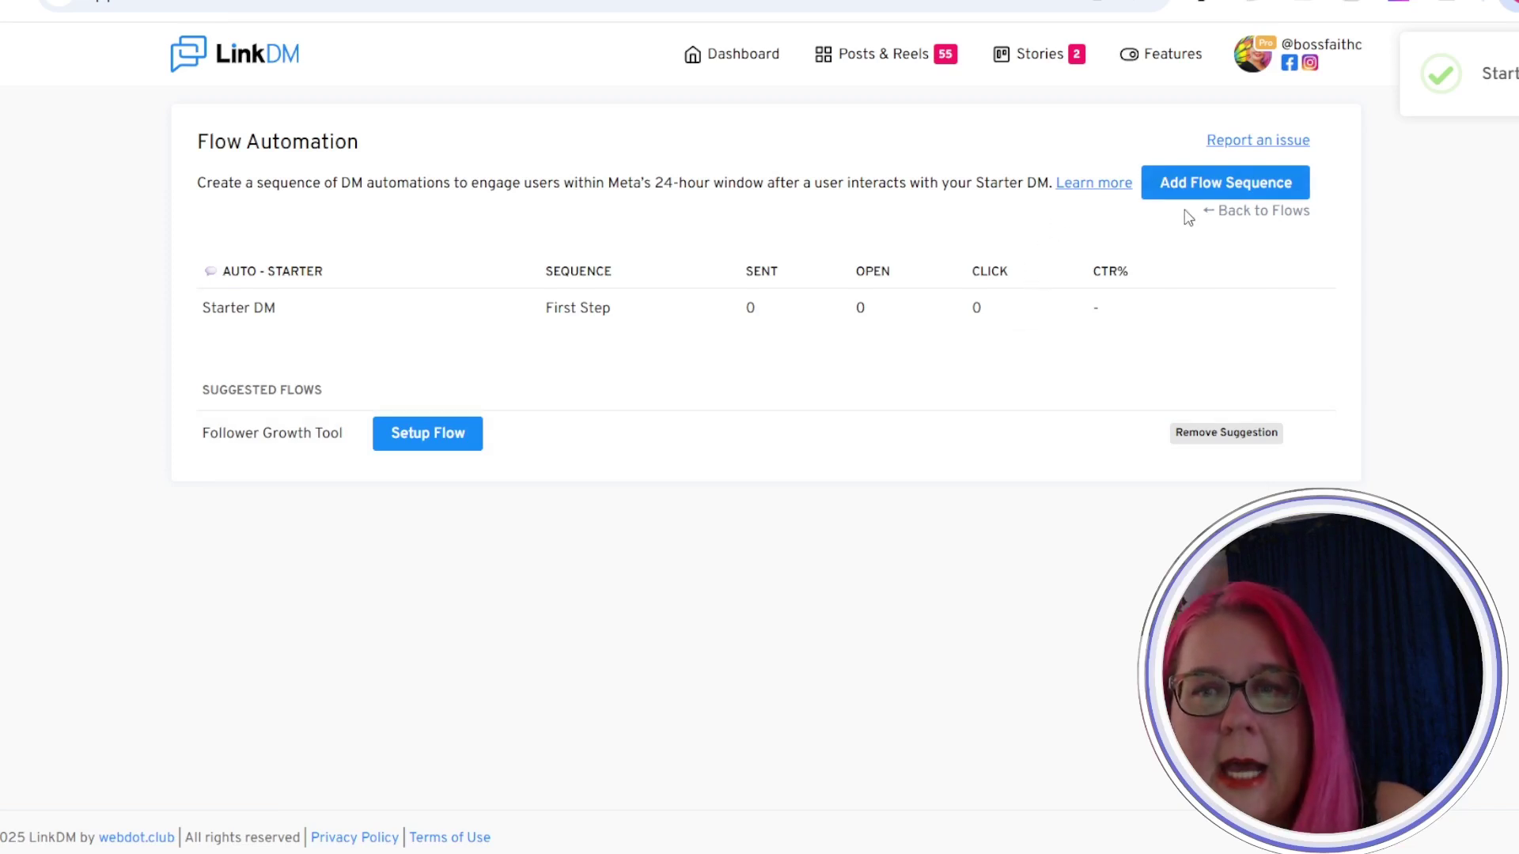
Add a Follower Growth Tool sequence to the flow with 3 retry attempts and its default message and button name
click(1289, 198)
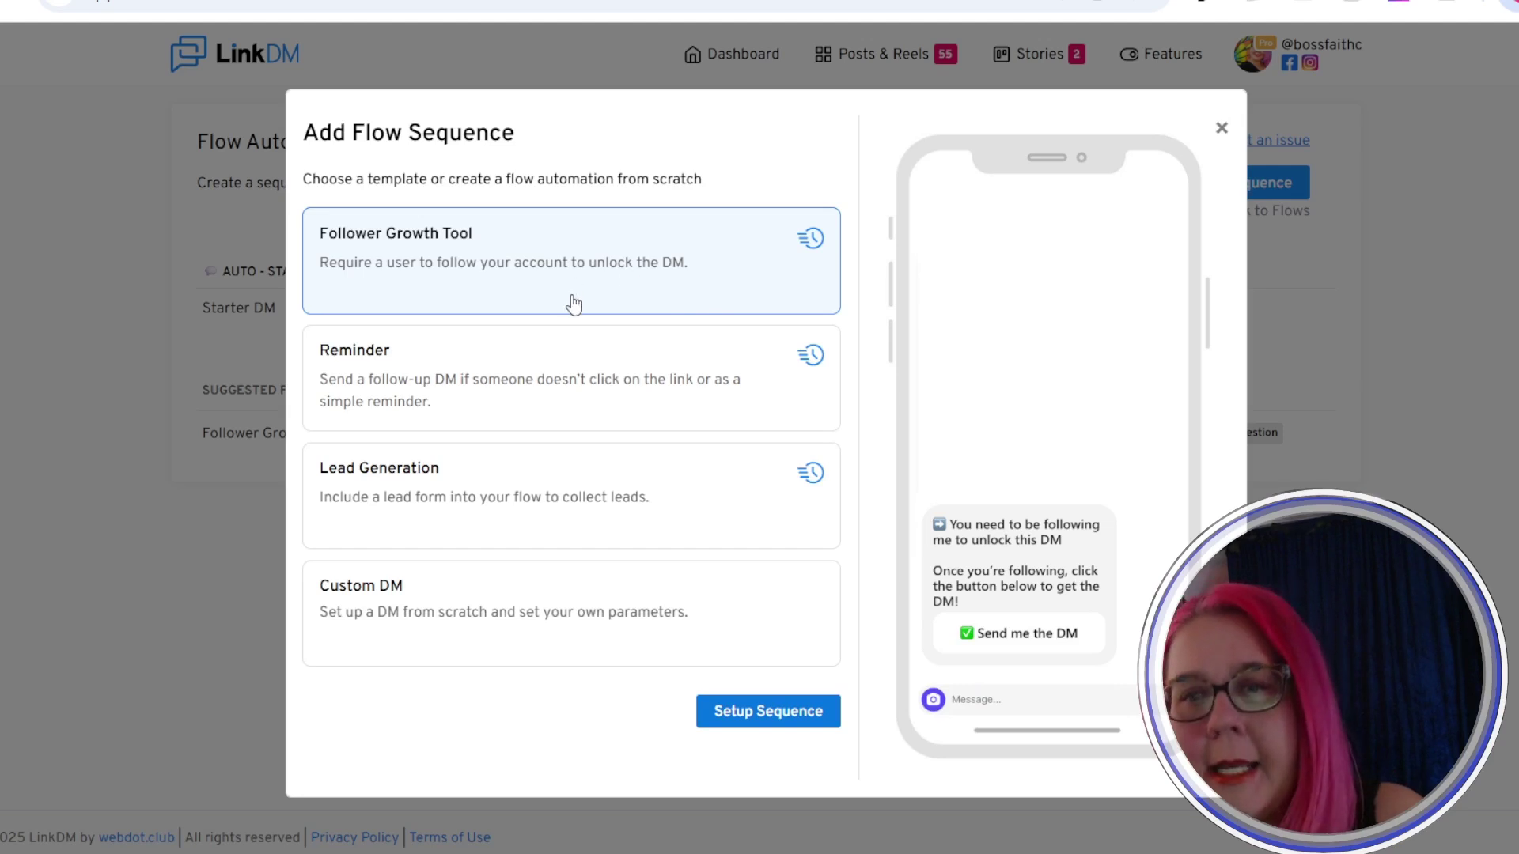
click(765, 713)
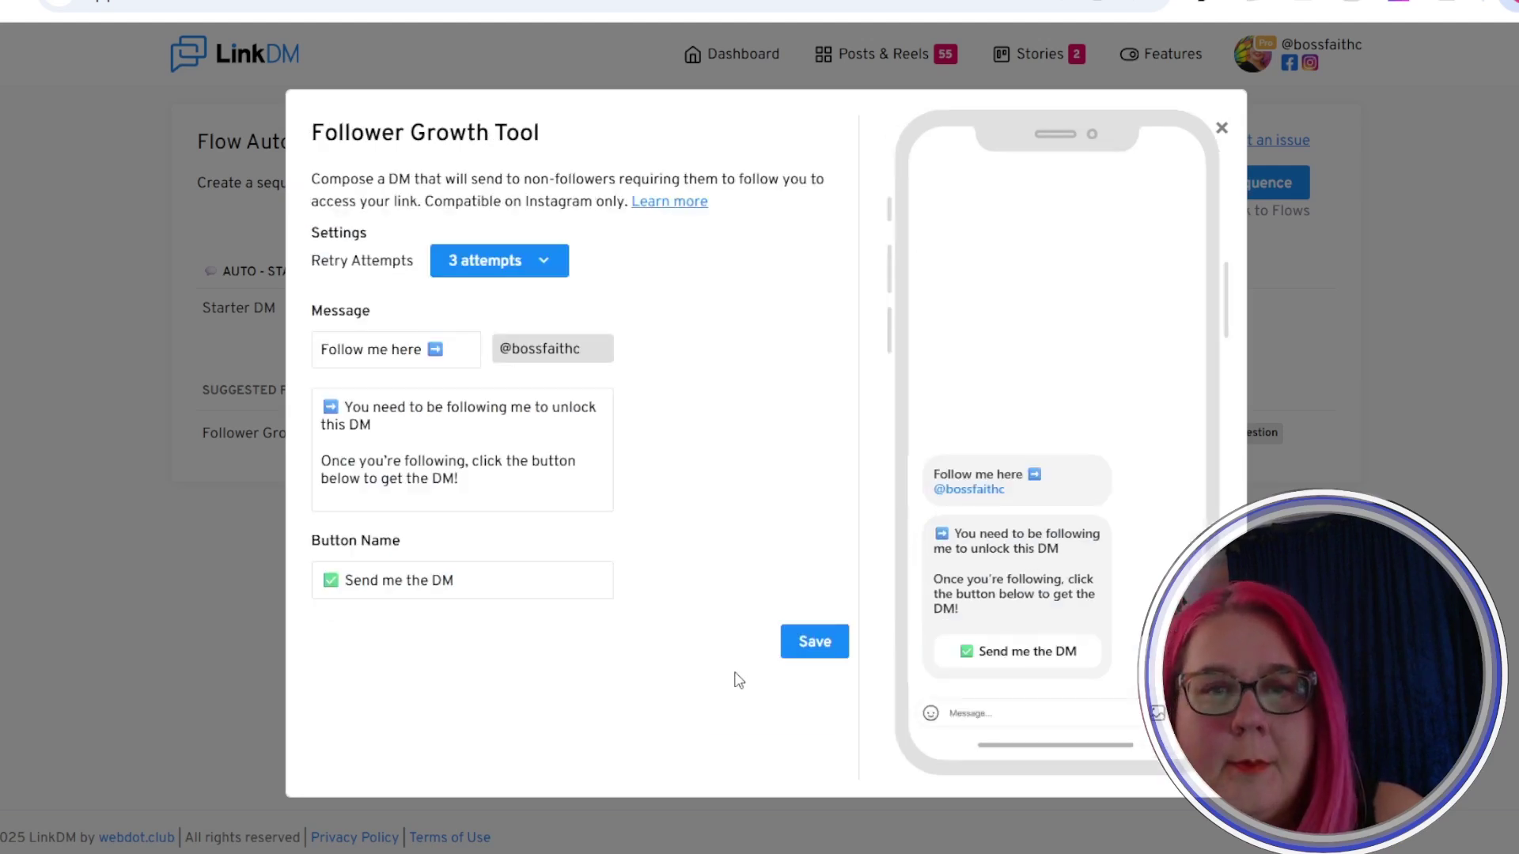
drag(347, 410, 483, 490)
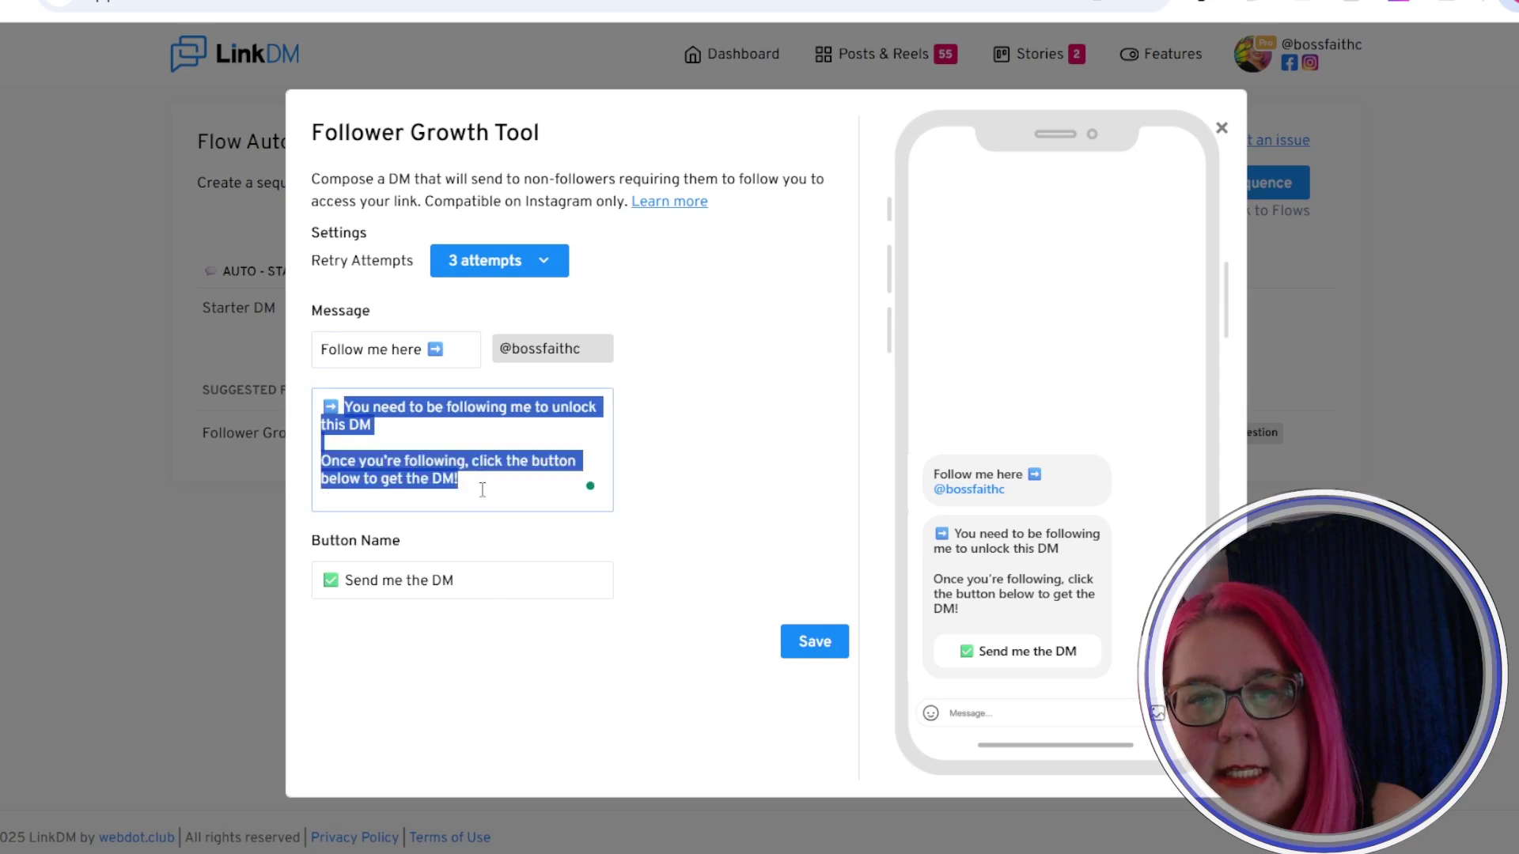
drag(466, 581, 329, 587)
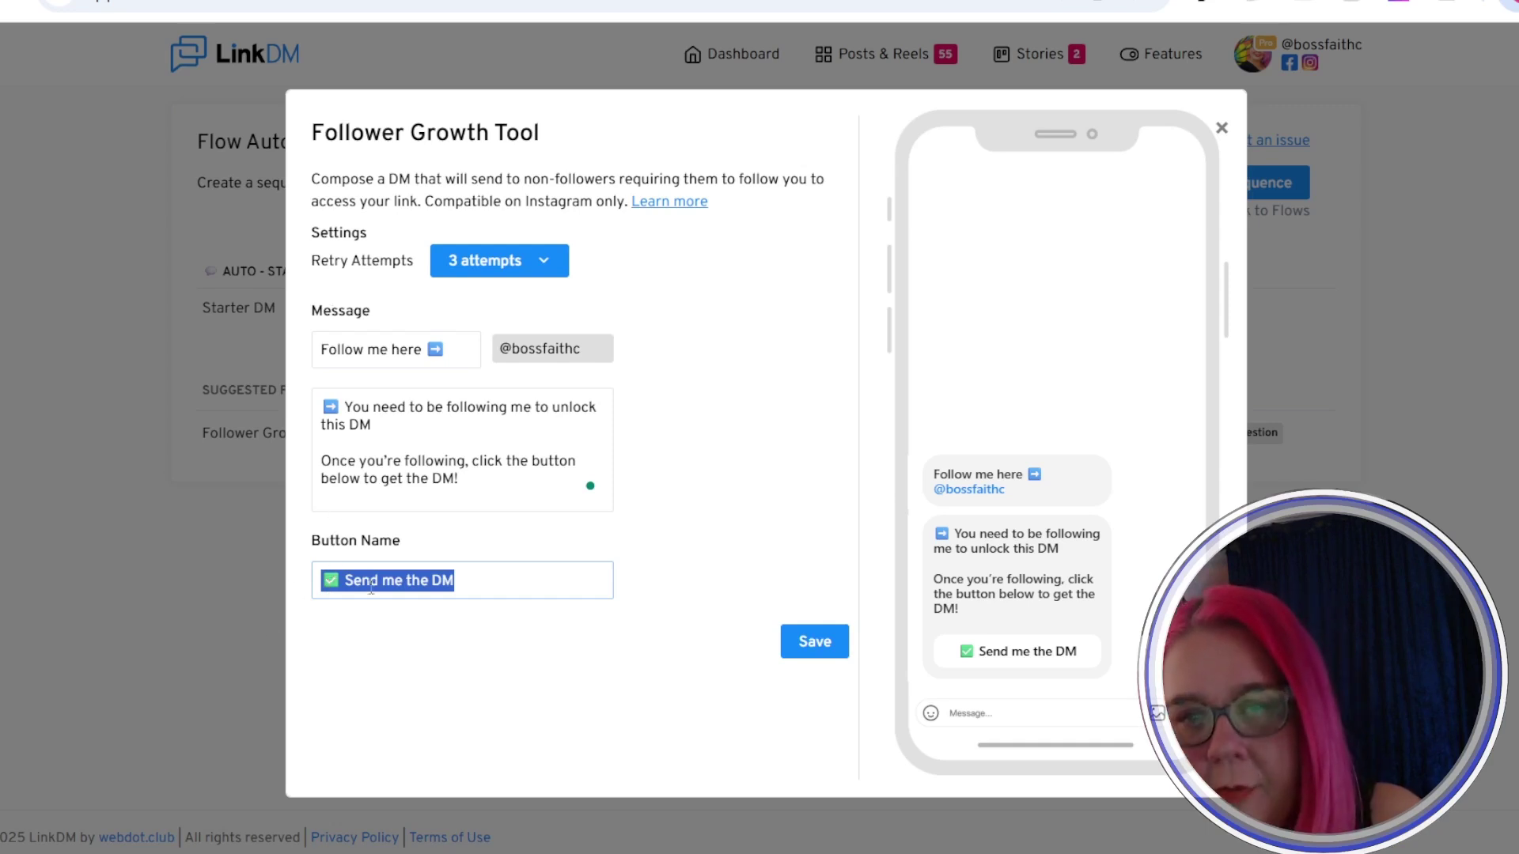
click(507, 268)
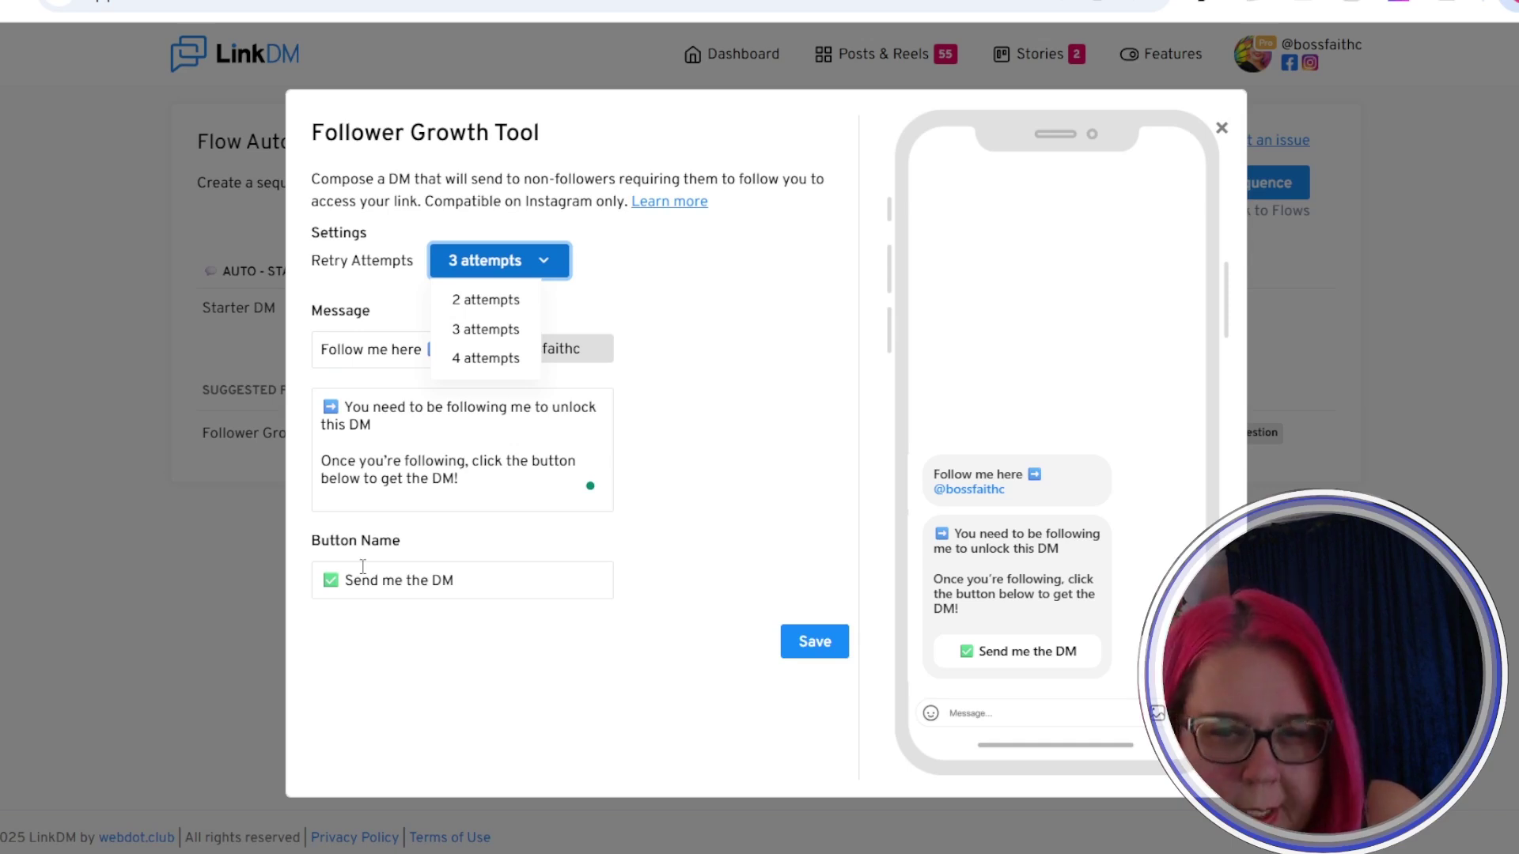
click(476, 584)
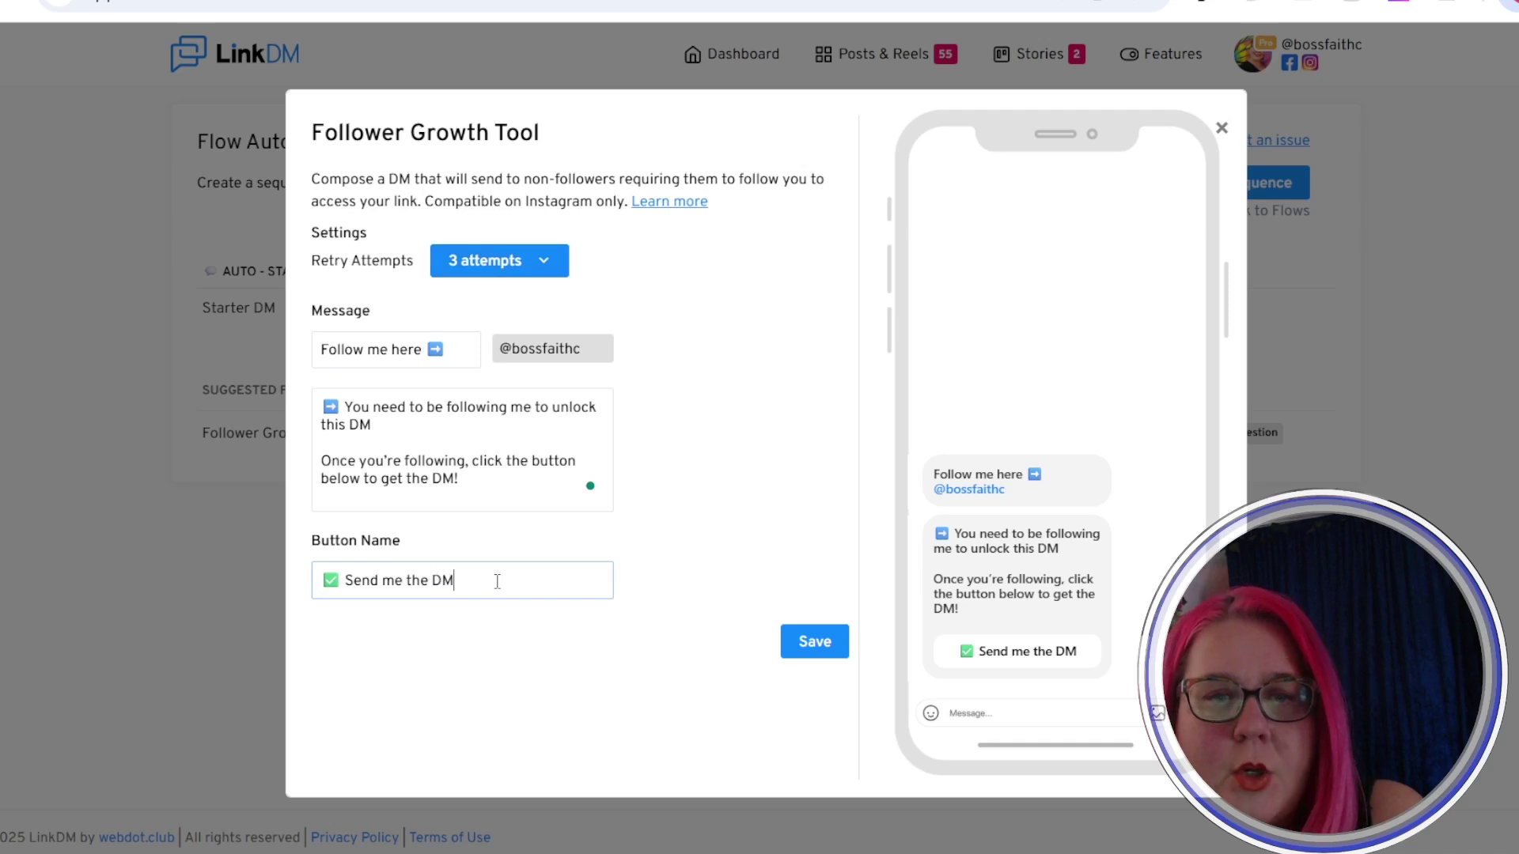
drag(495, 580, 261, 576)
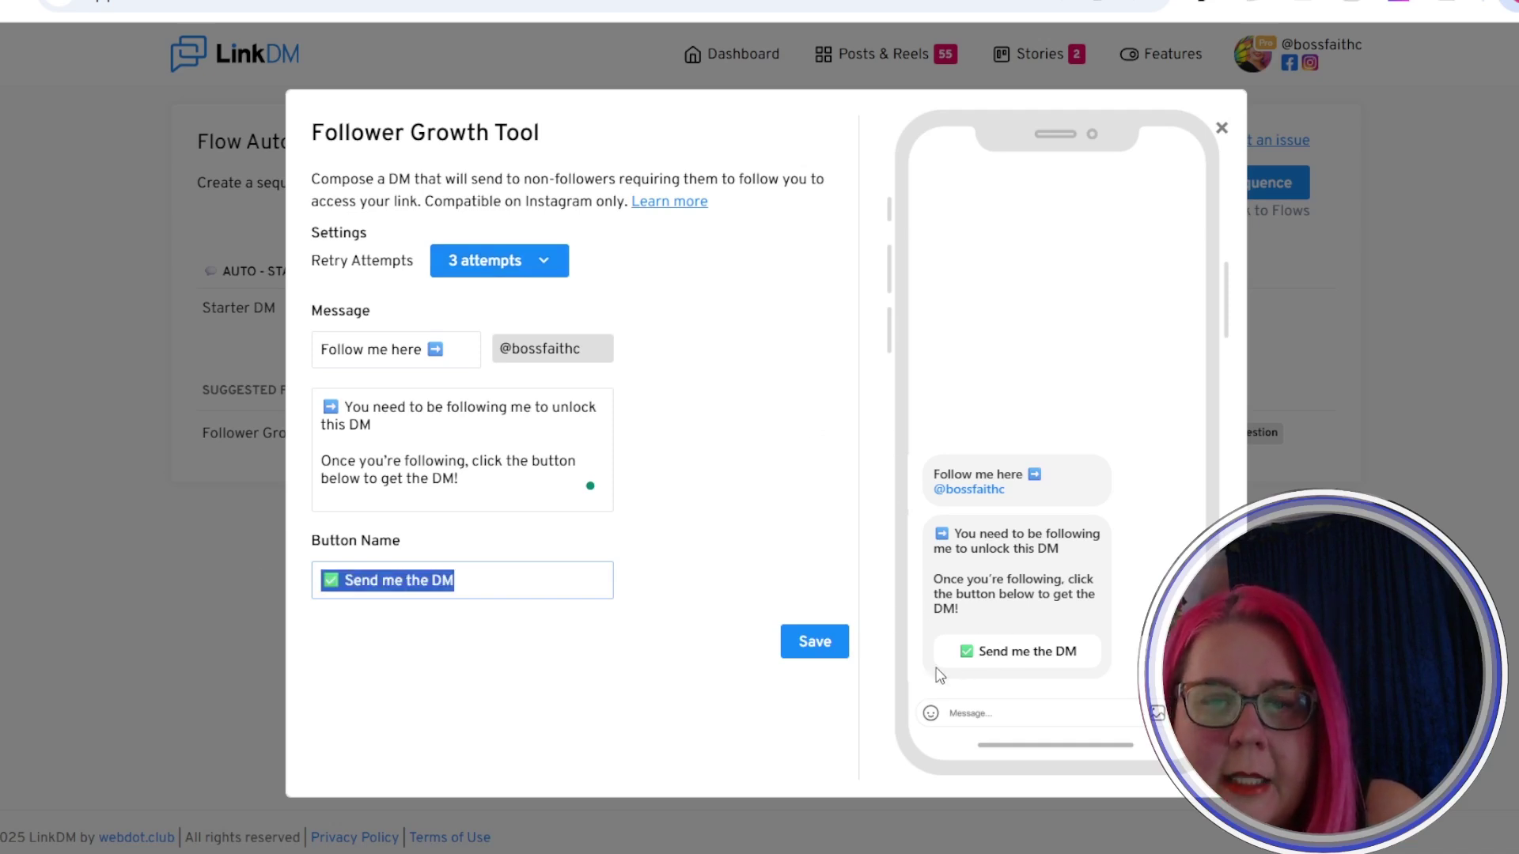
click(814, 642)
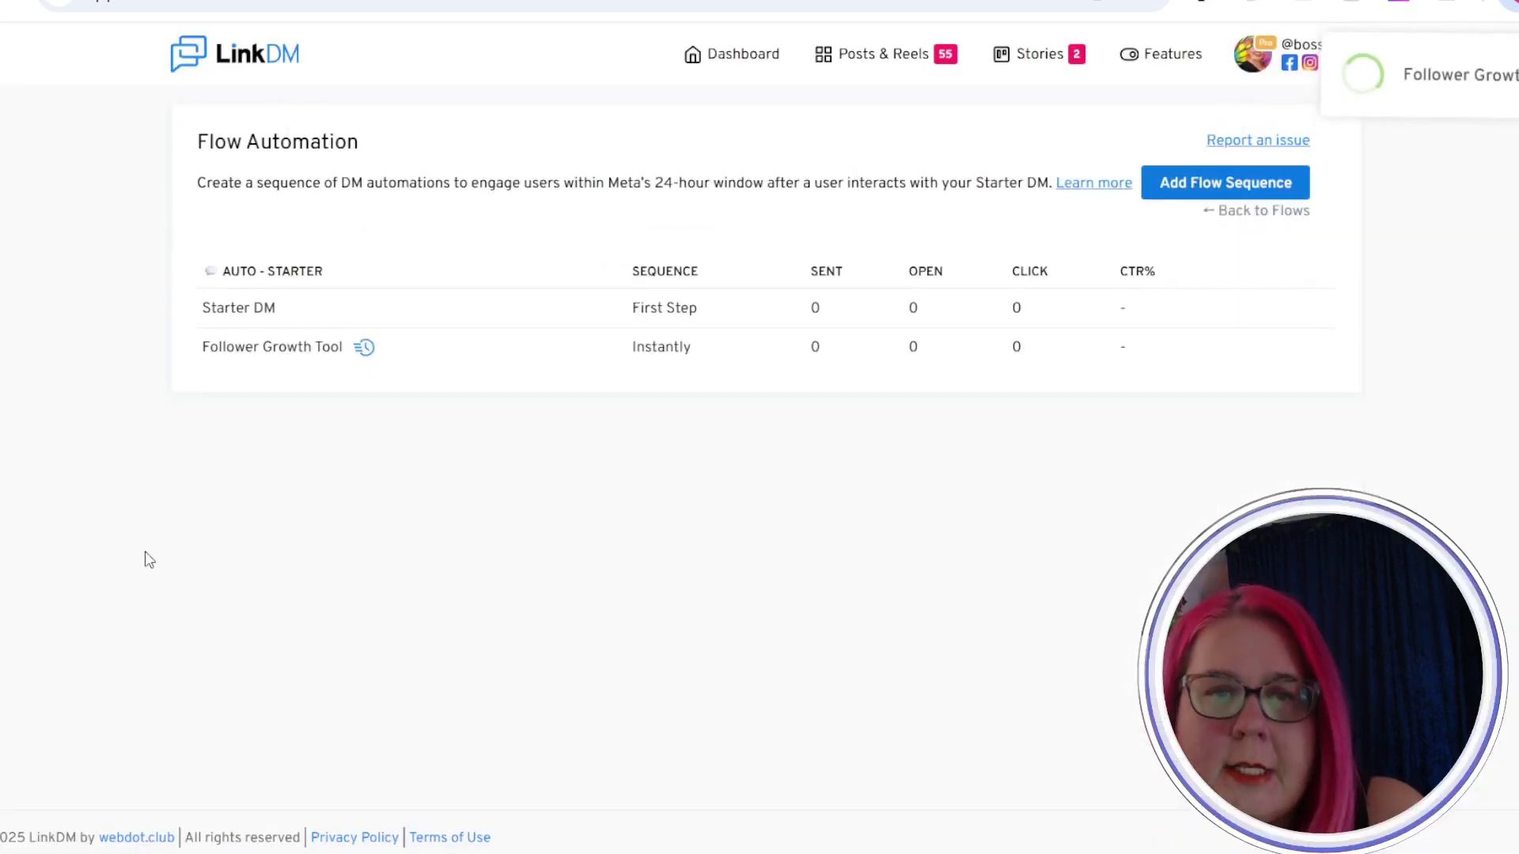
Start a Custom DM sequence in the flow and name it "AUTO - Value Bomb"
click(1193, 189)
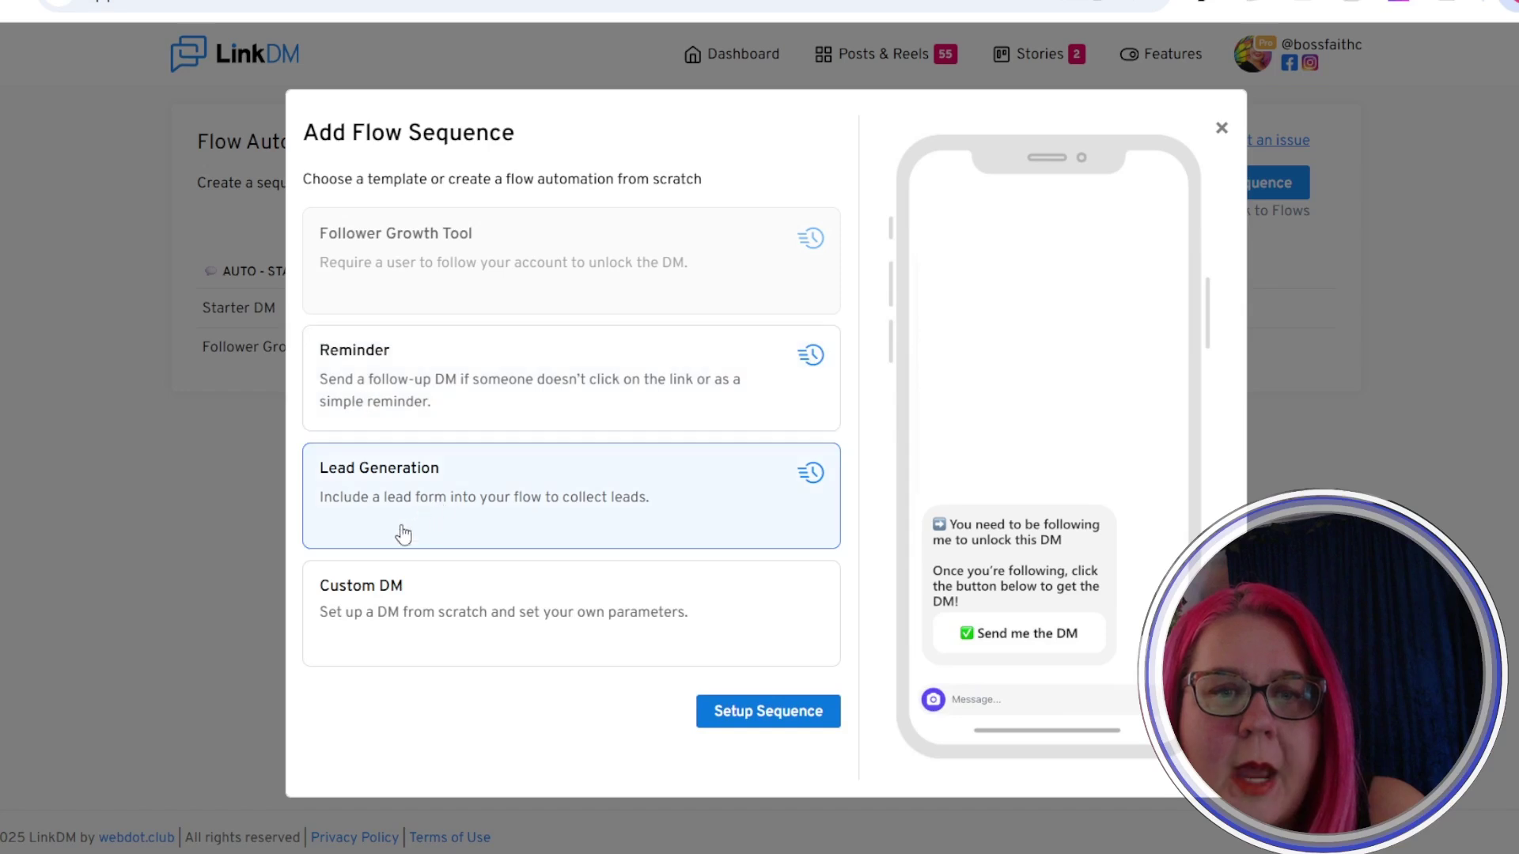
click(501, 608)
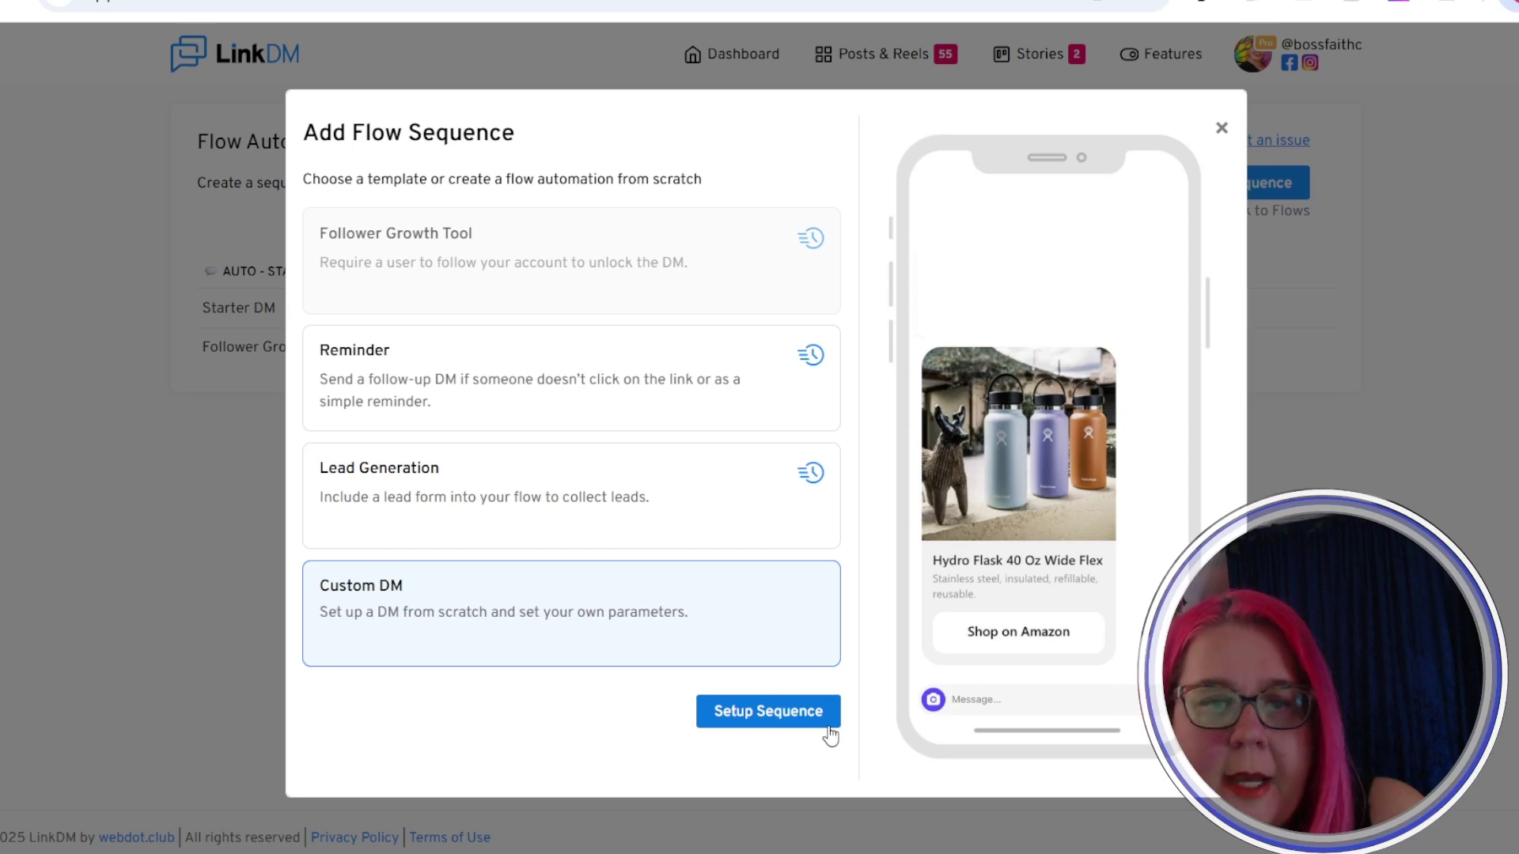
click(801, 712)
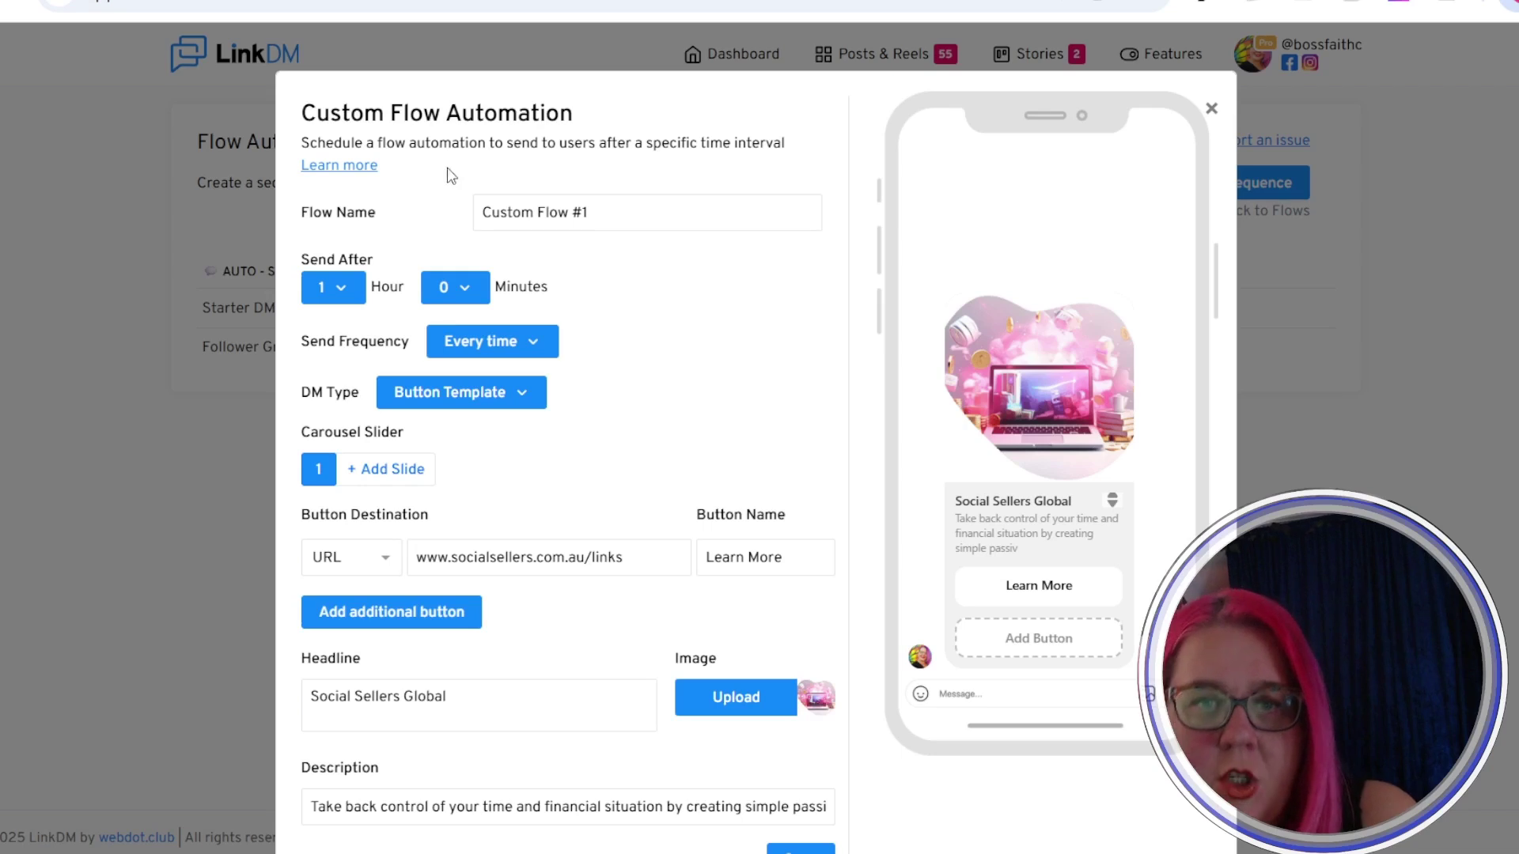
drag(675, 209, 197, 207)
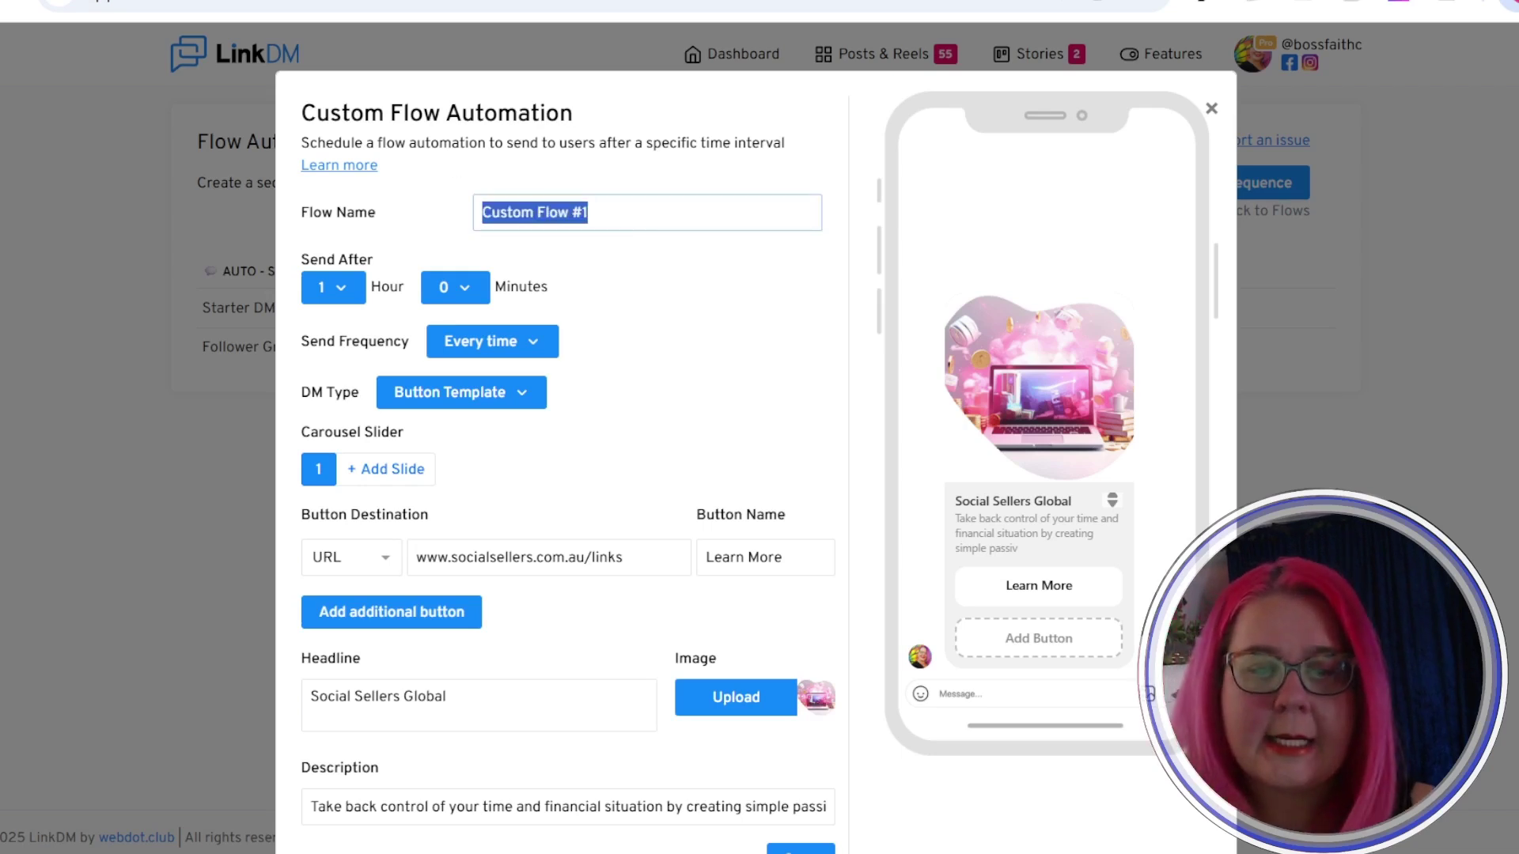
text(AUTO - Val)
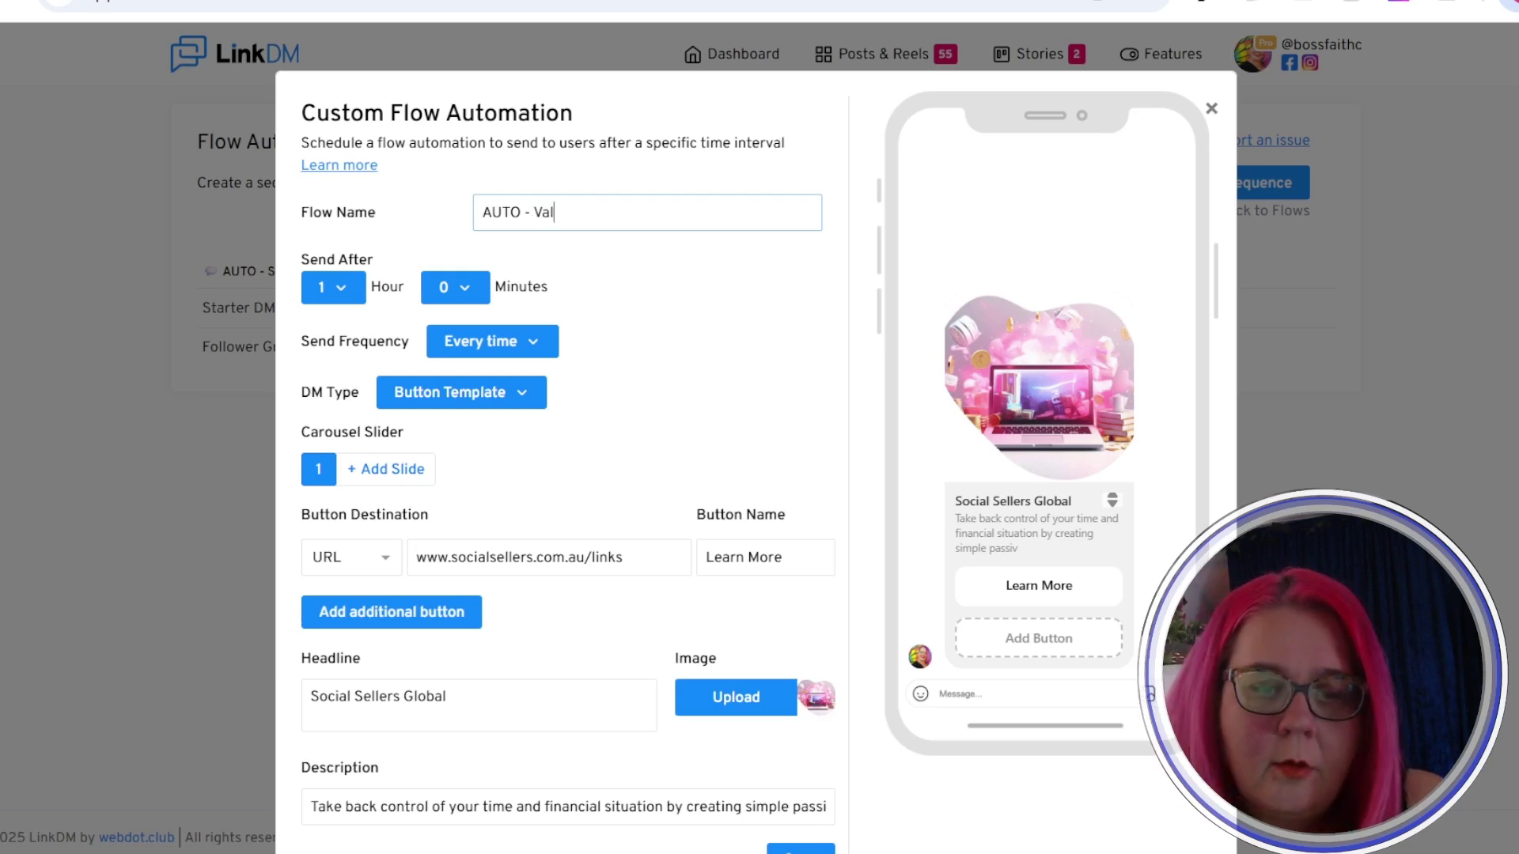
text(ue Bomb)
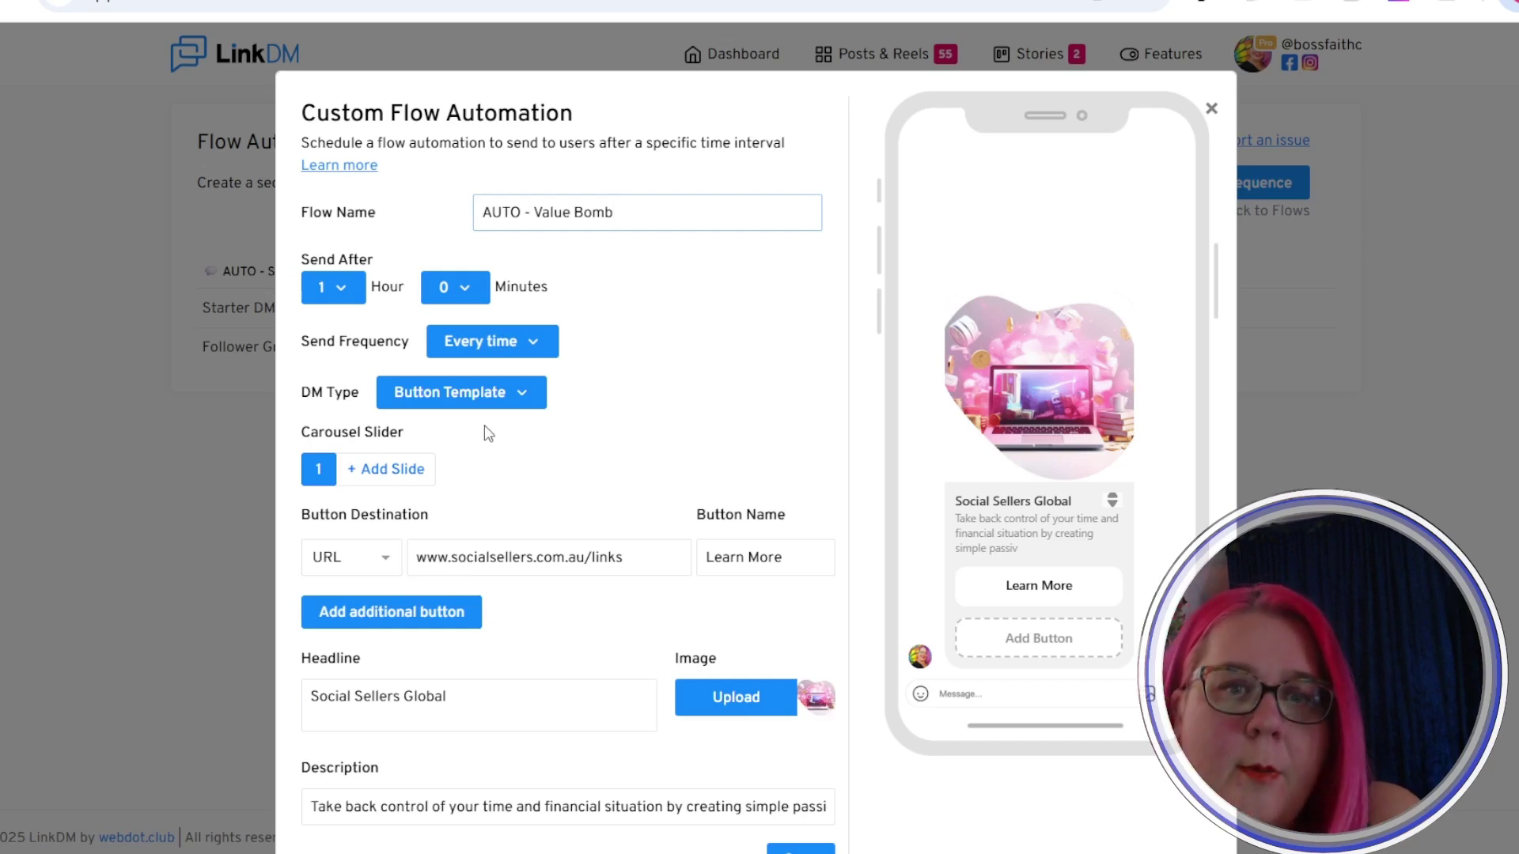
Set the custom flow's DM type to Message Template and select its default message text
click(475, 398)
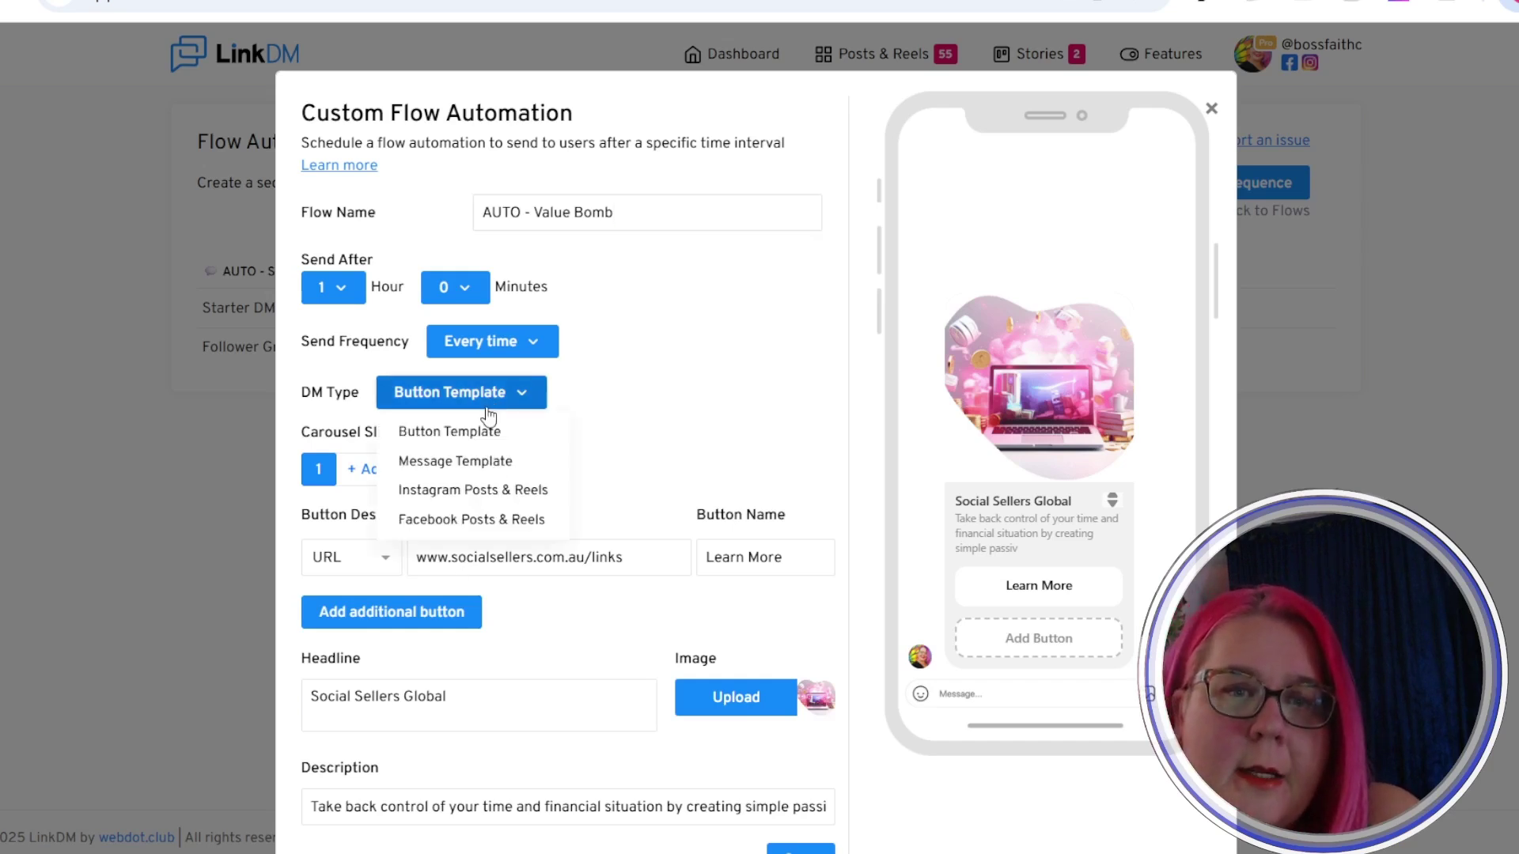
click(472, 464)
drag(543, 501, 301, 516)
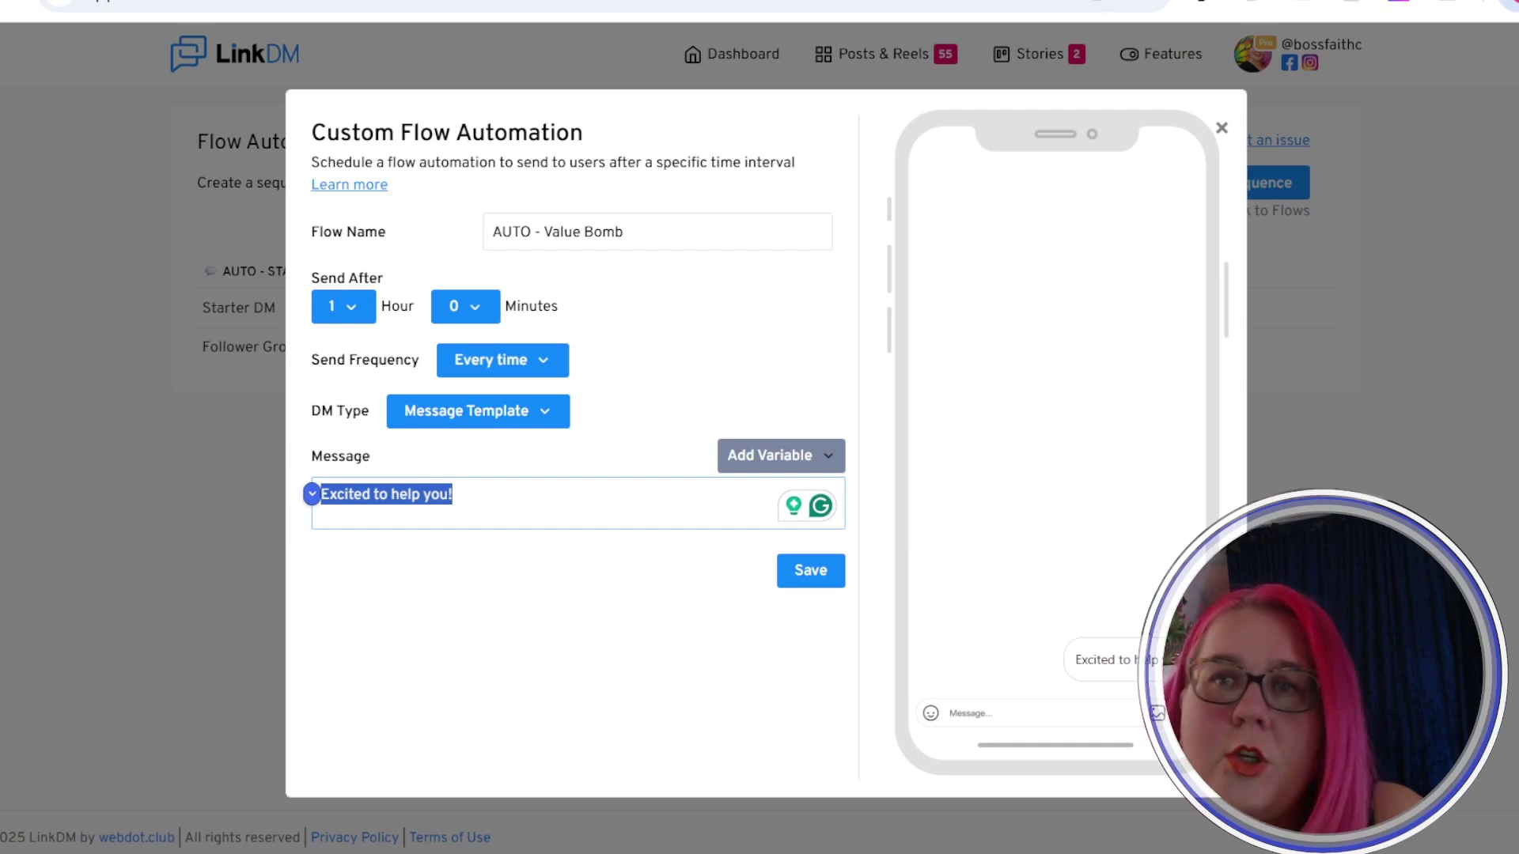
Open the Emojipedia website in a new browser tab
key(ctrl+t)
text(emoj)
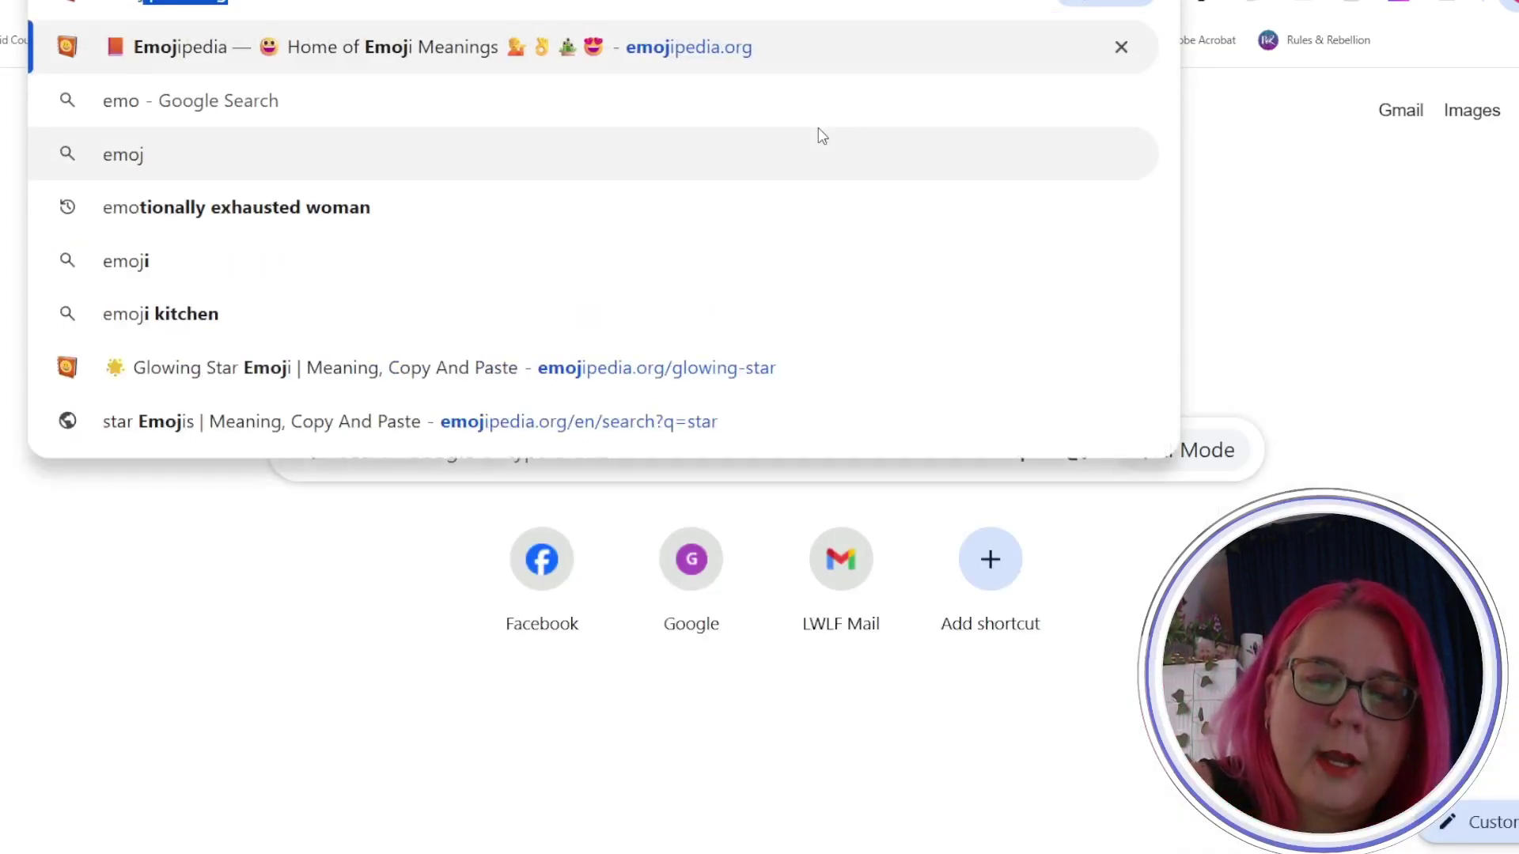
text(i)
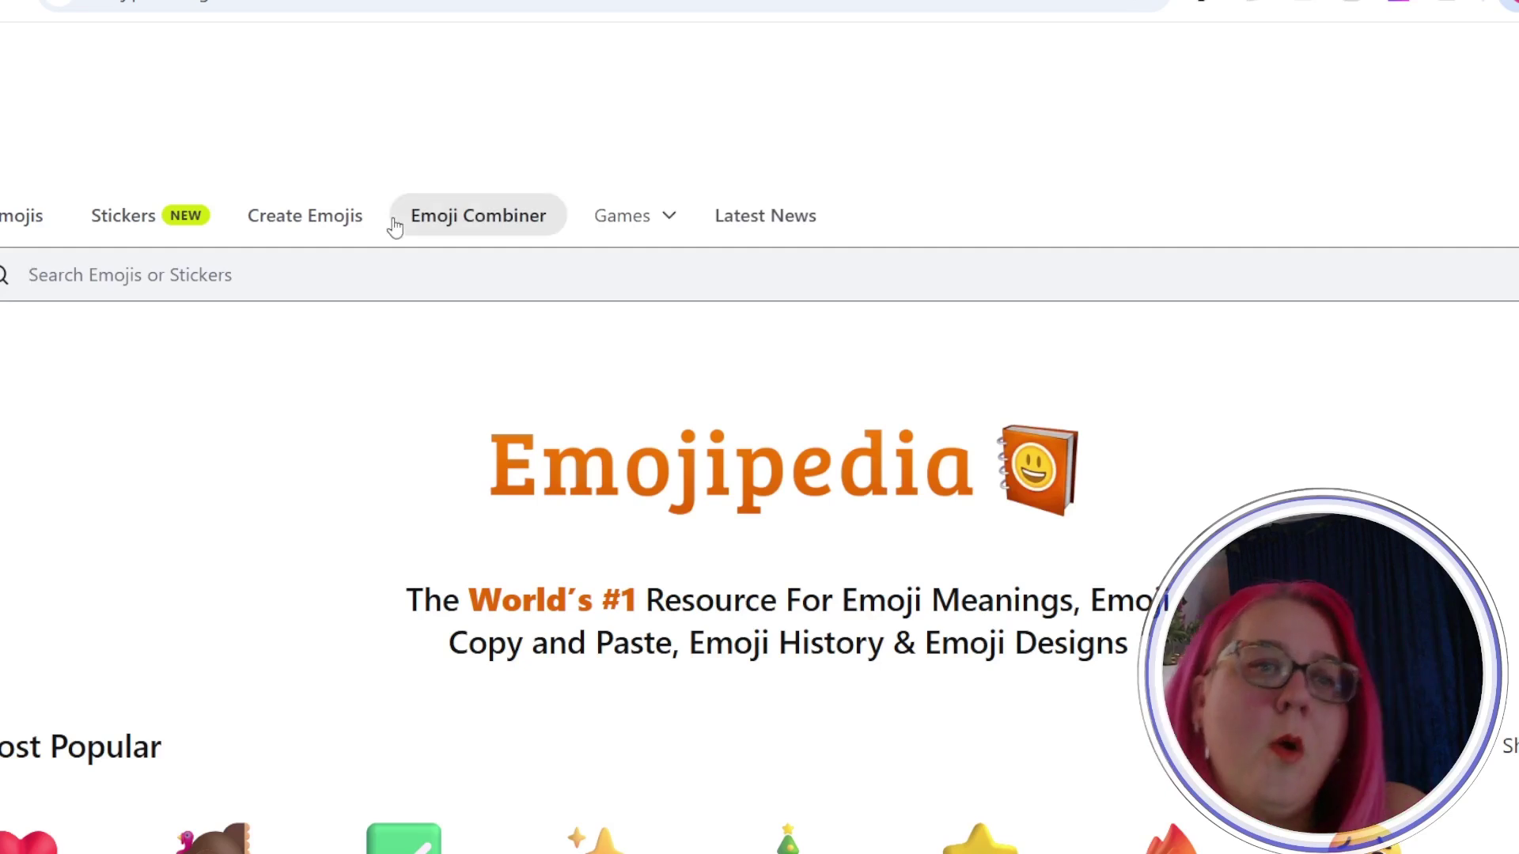
Search Emojipedia for "love heart" and copy the Love Letter emoji
text(love h)
text(eart)
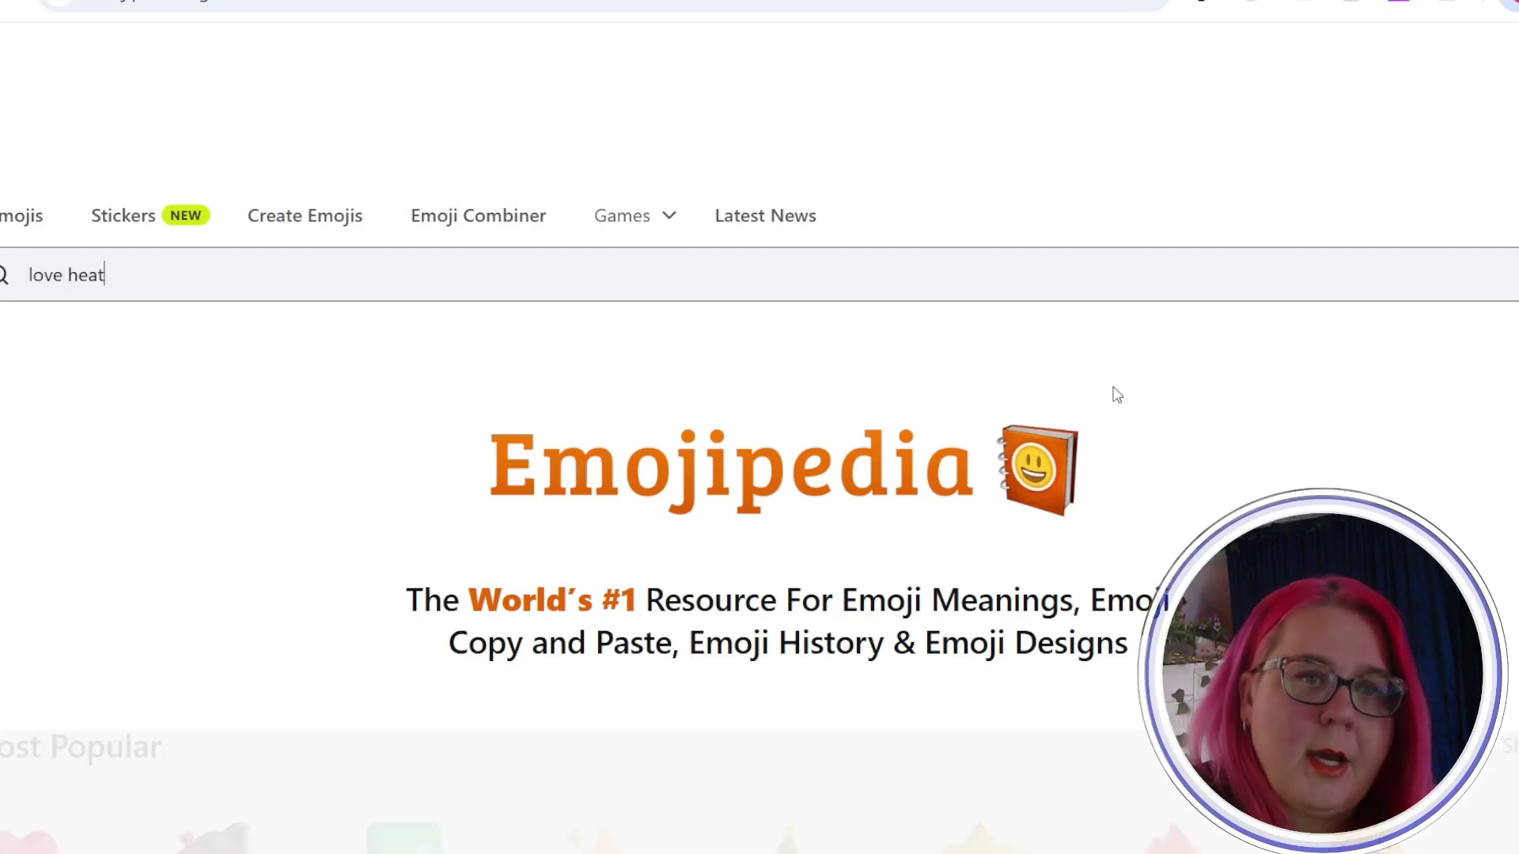
key(Return)
mouse_move(51, 600)
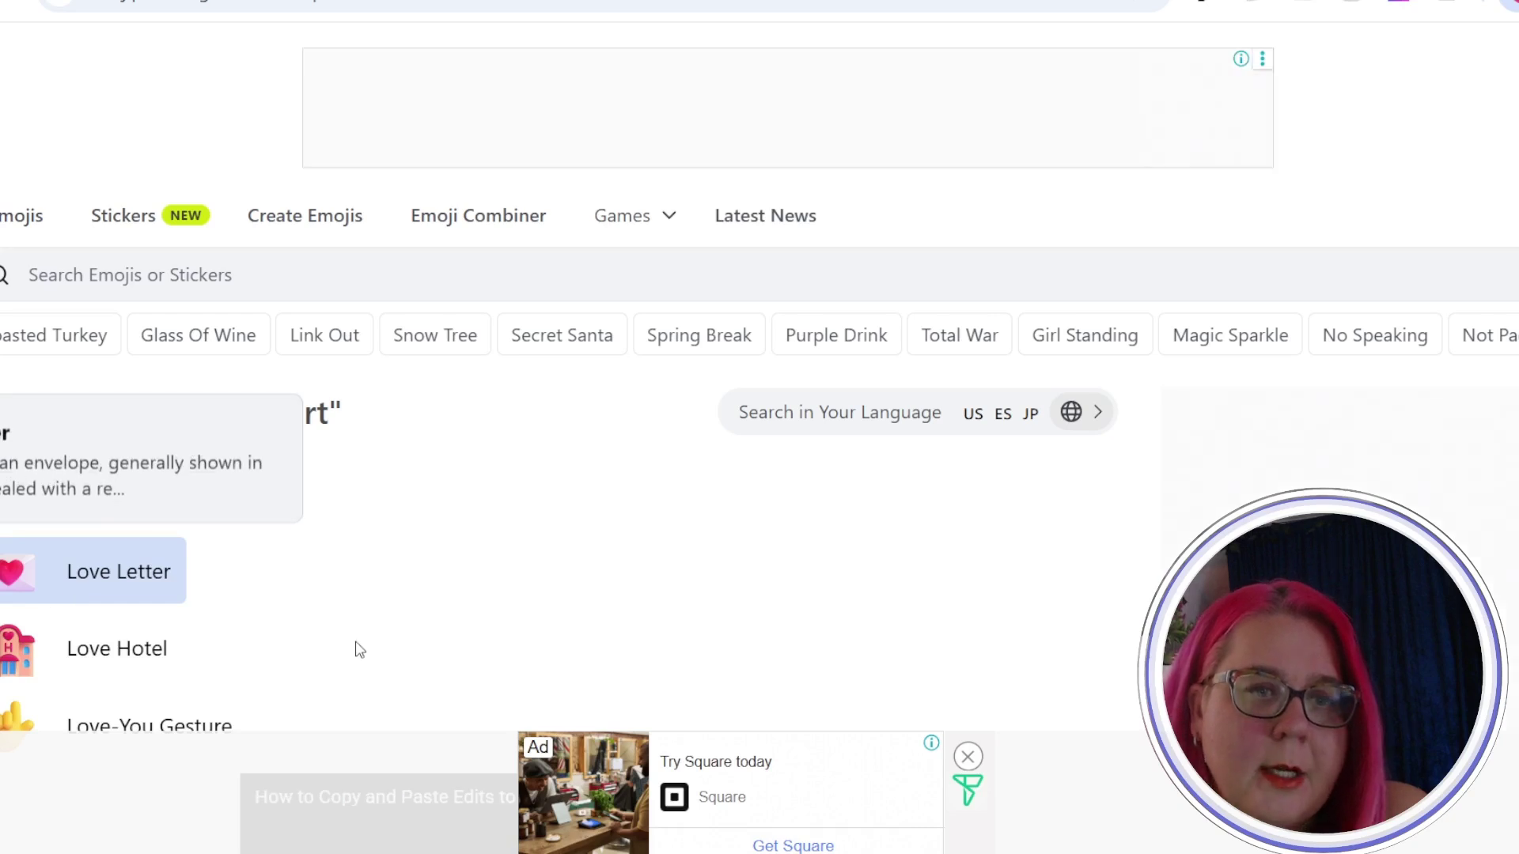
click(70, 572)
click(195, 580)
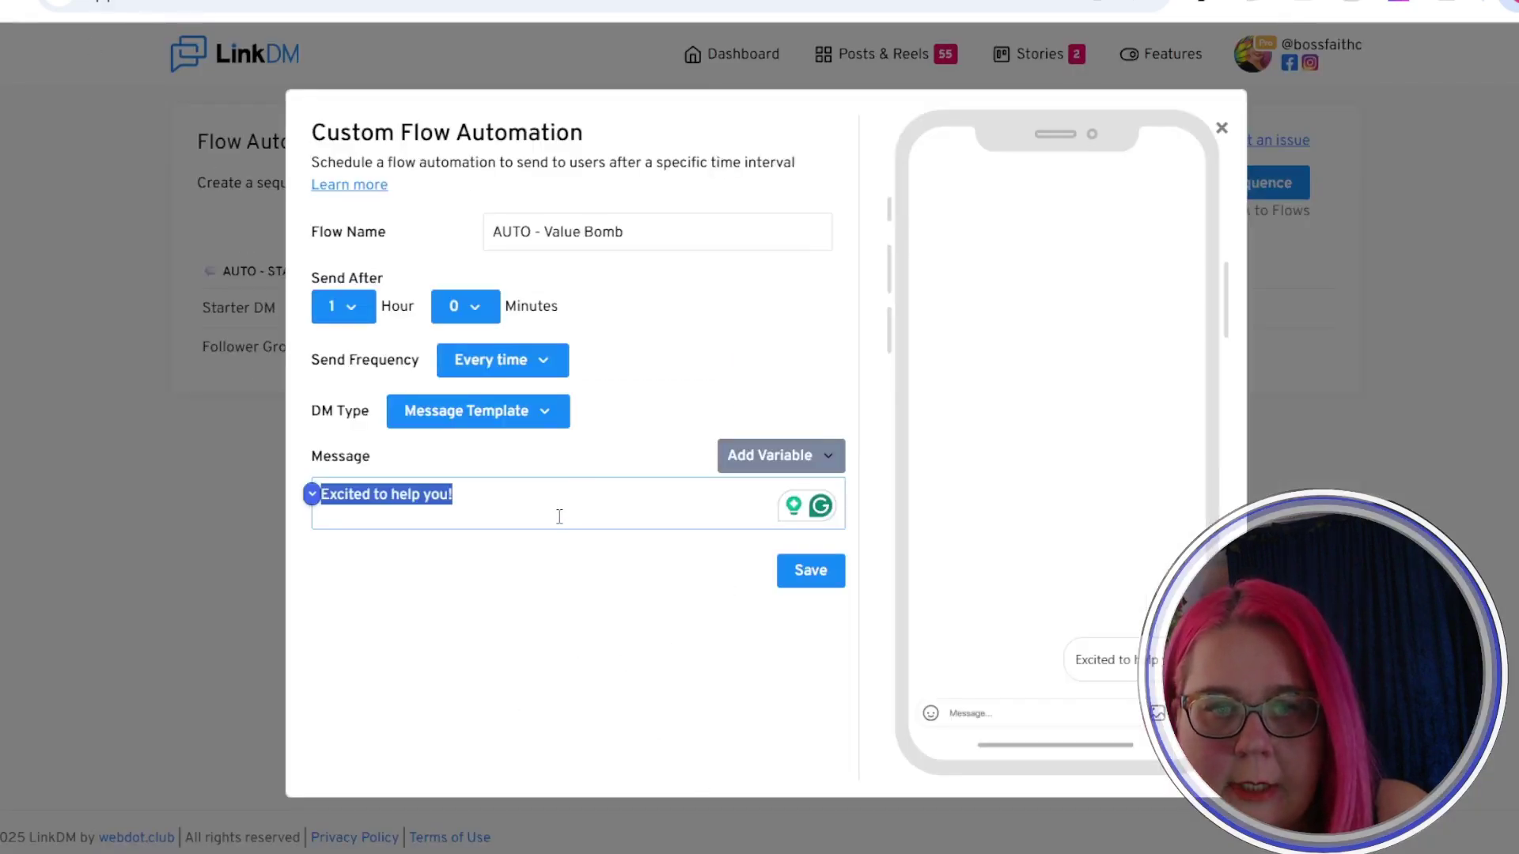
Switch back to LinkDM, add the copied Love Letter emoji after "Excited to help you!" and save the custom flow automation
click(557, 513)
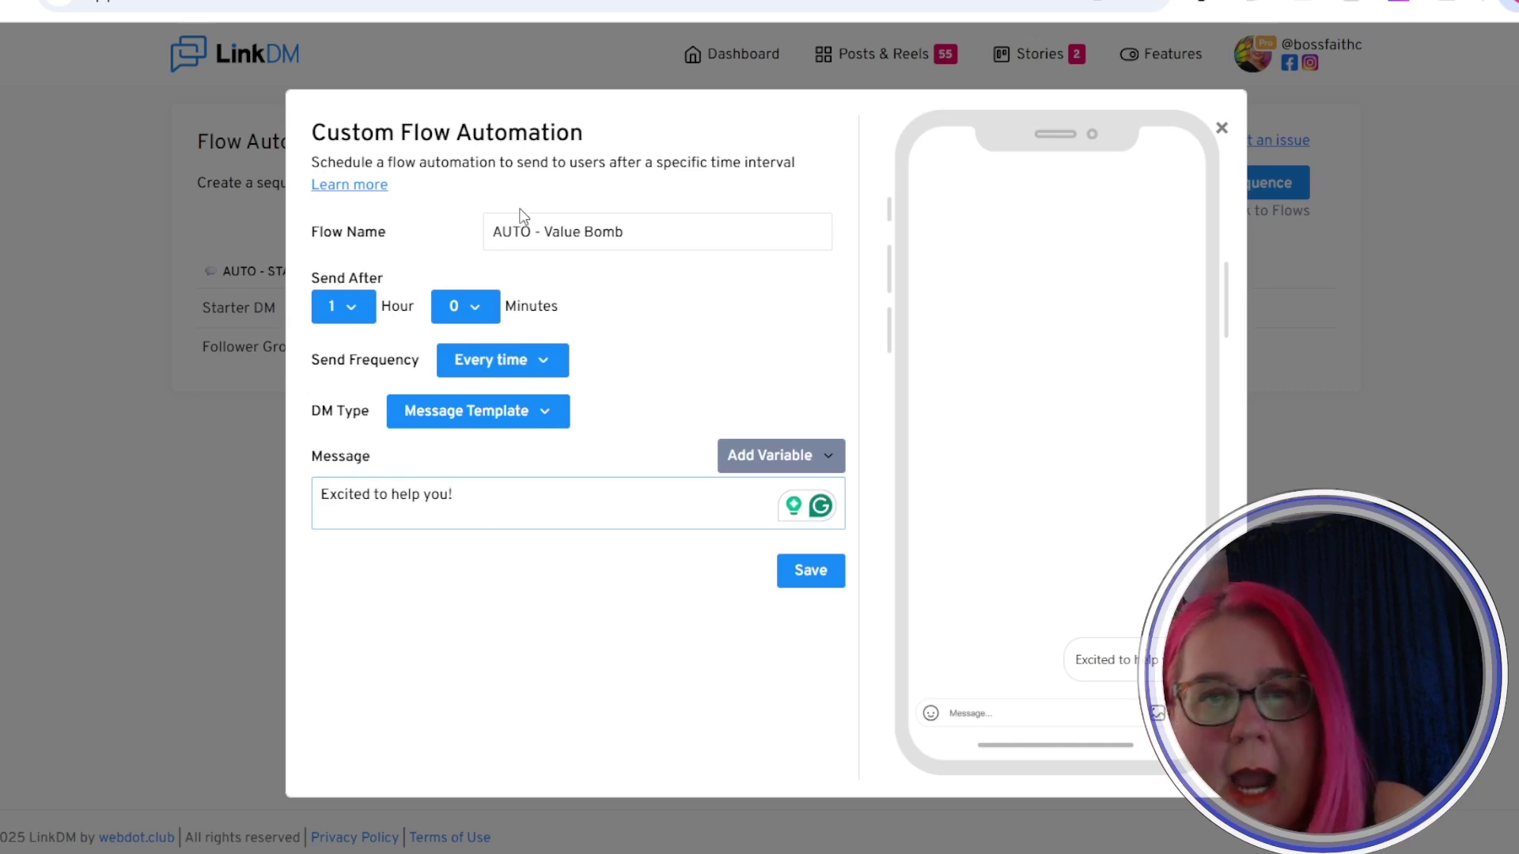
key(ctrl+v)
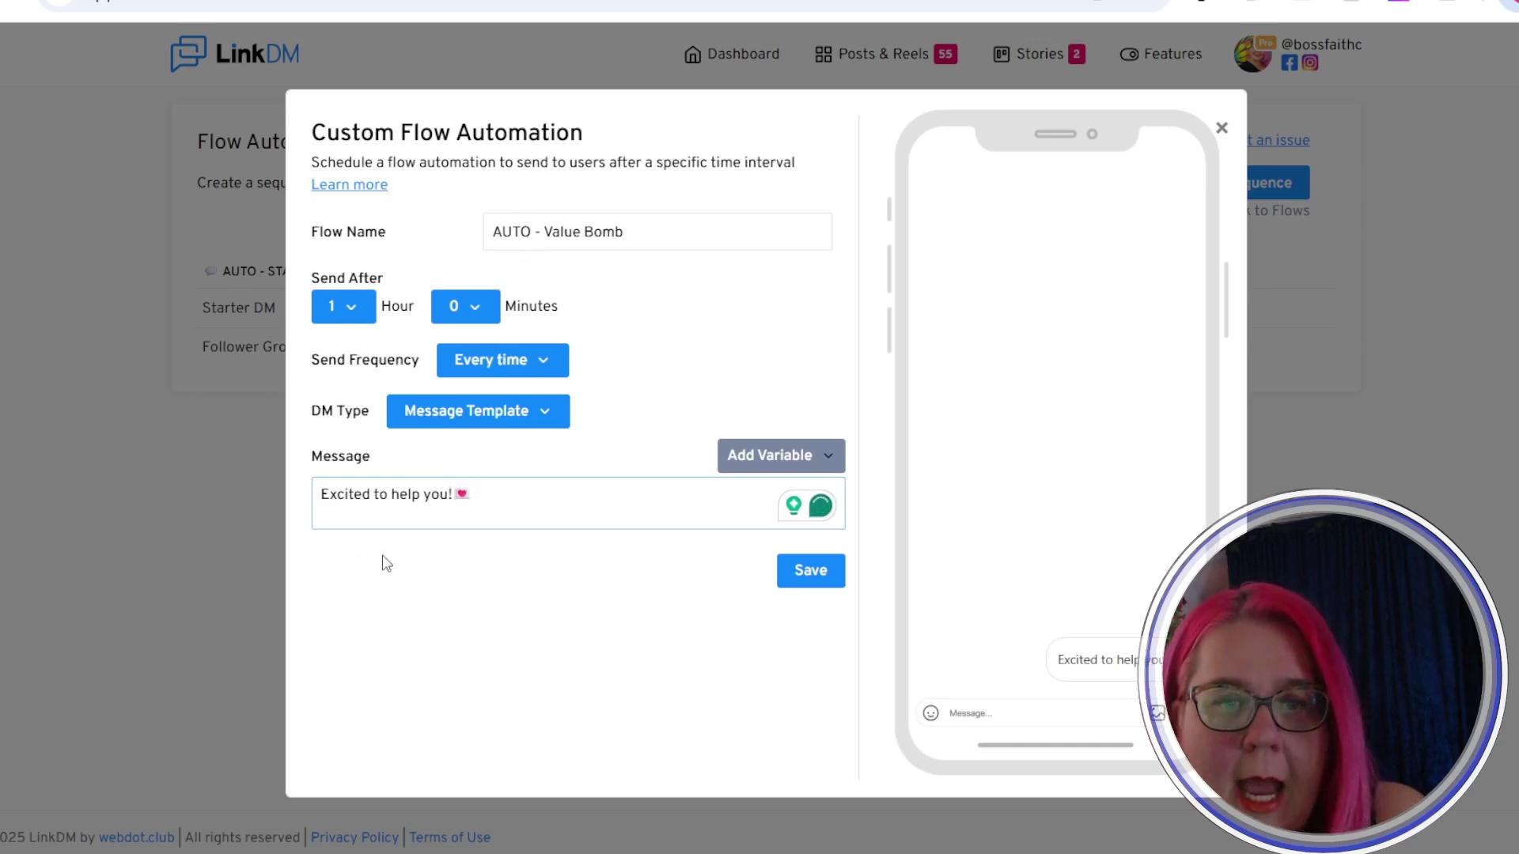
drag(473, 494, 454, 495)
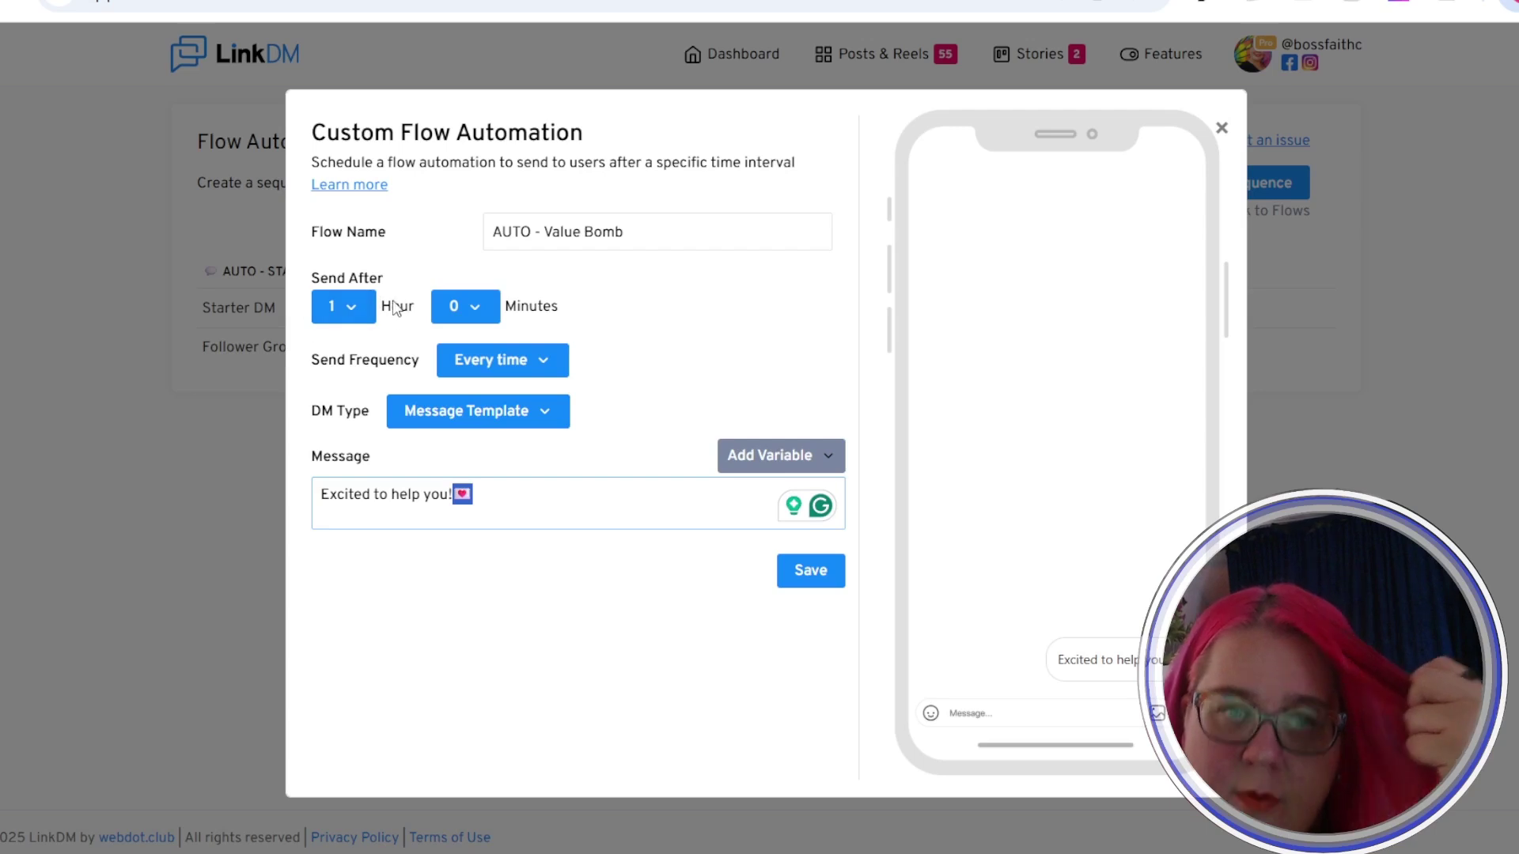
click(486, 372)
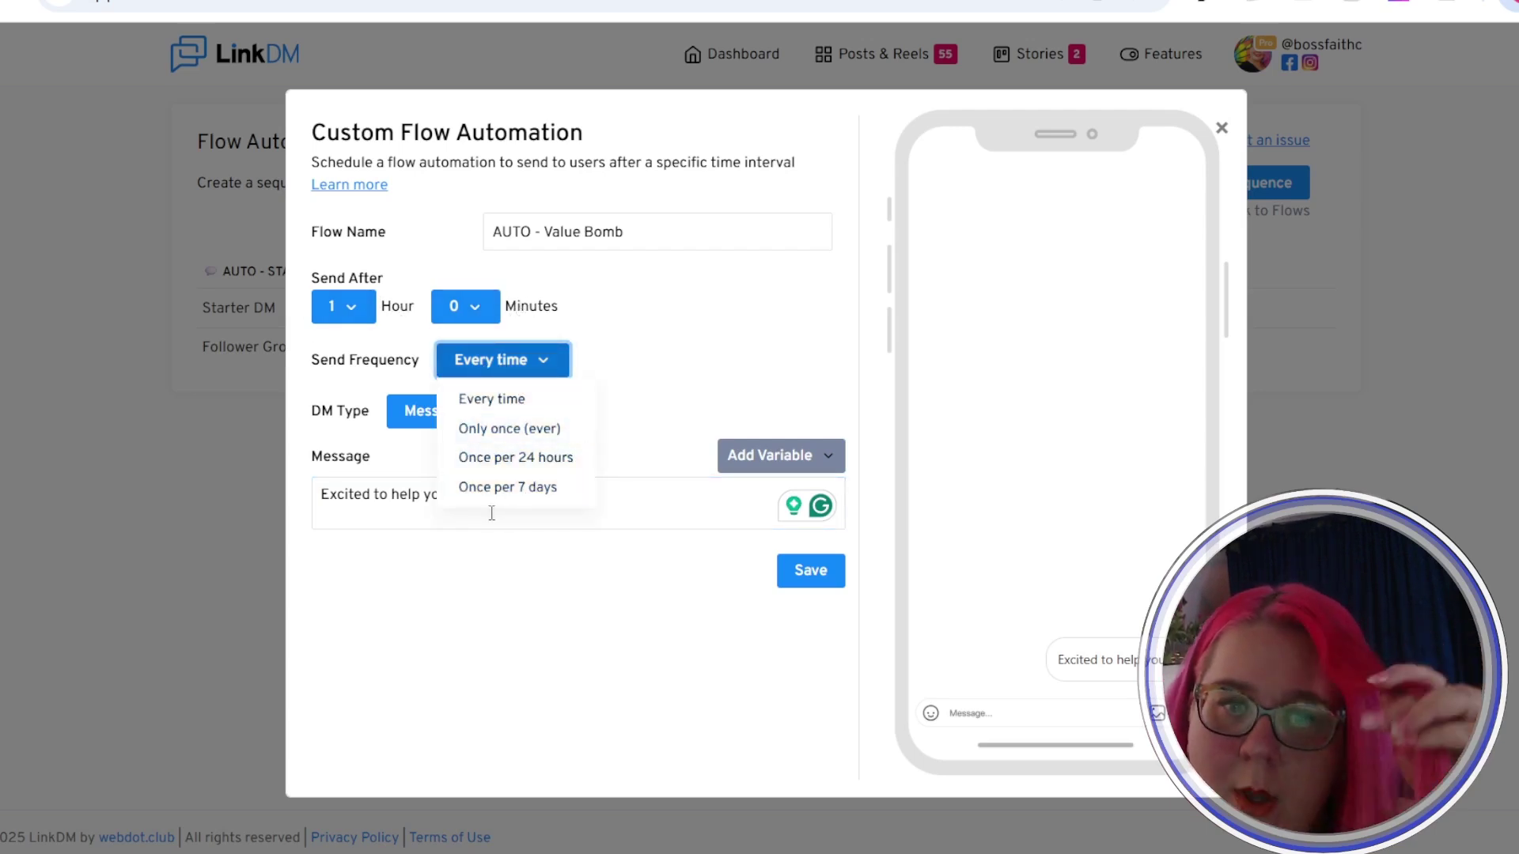
click(821, 581)
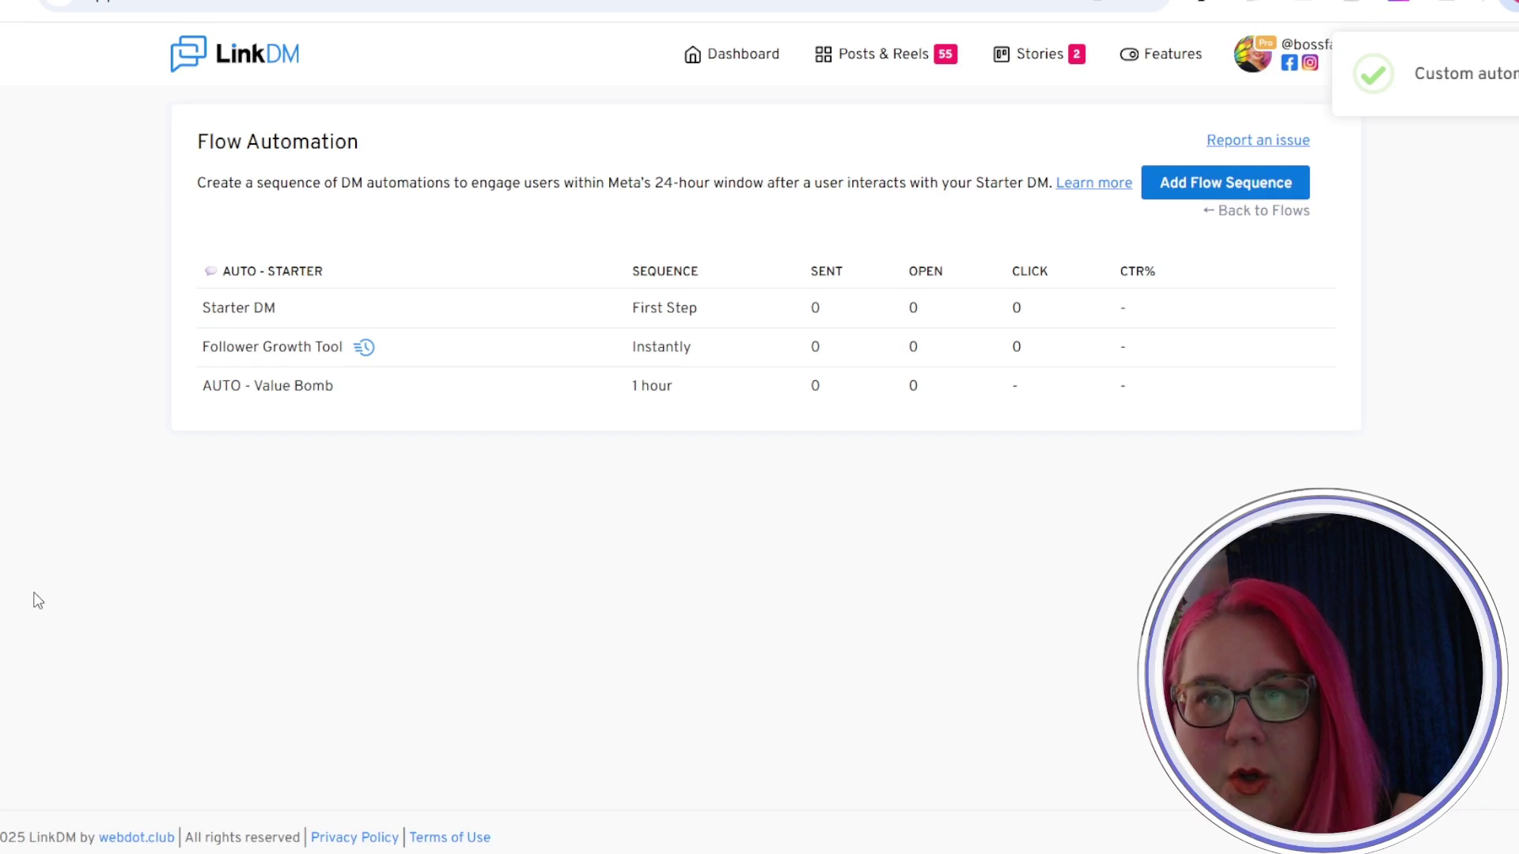
click(1261, 186)
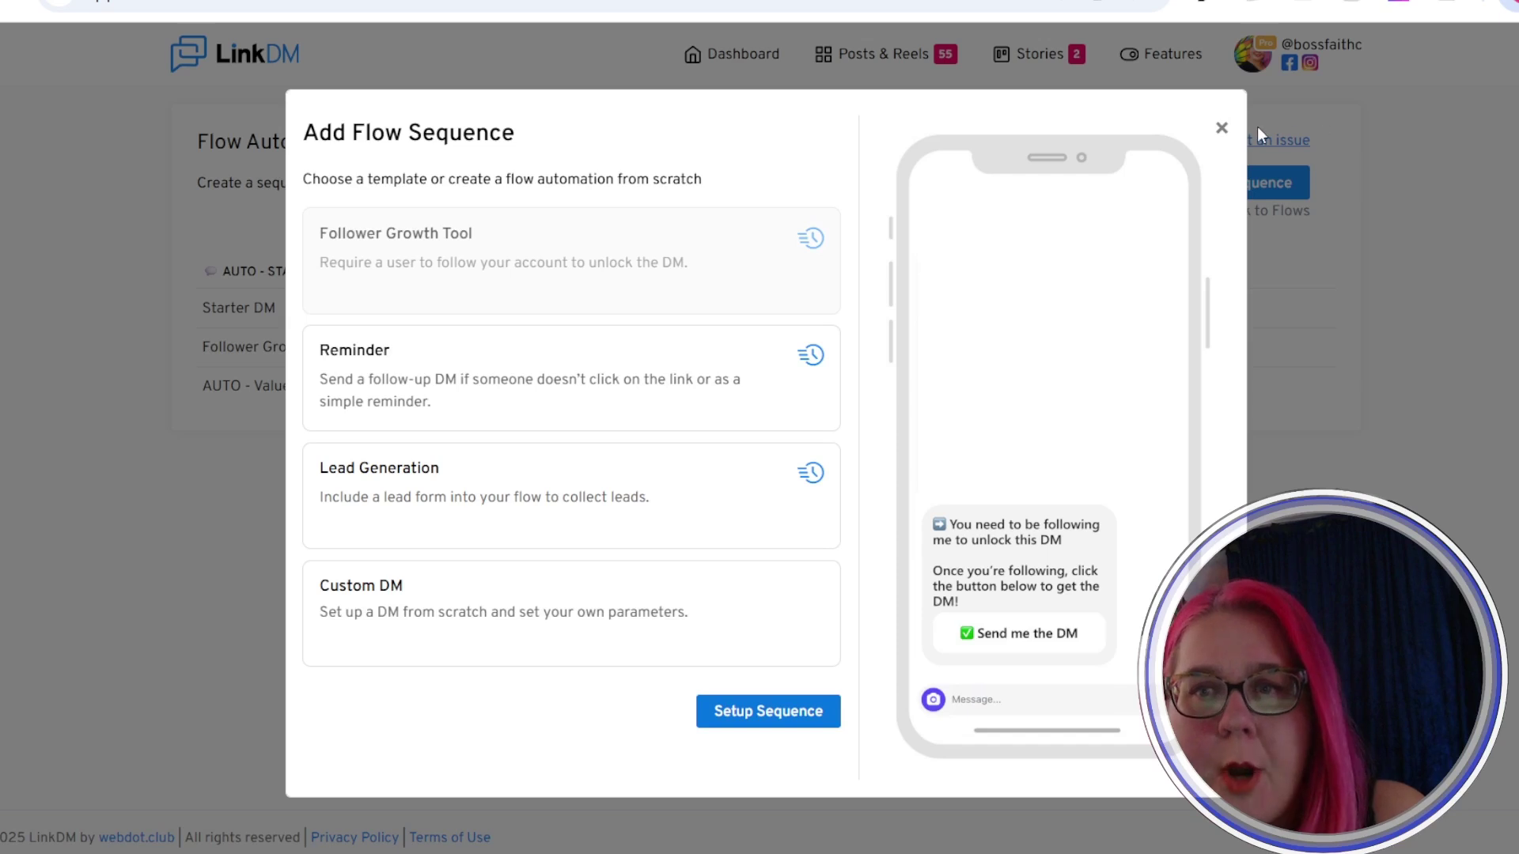
click(1298, 385)
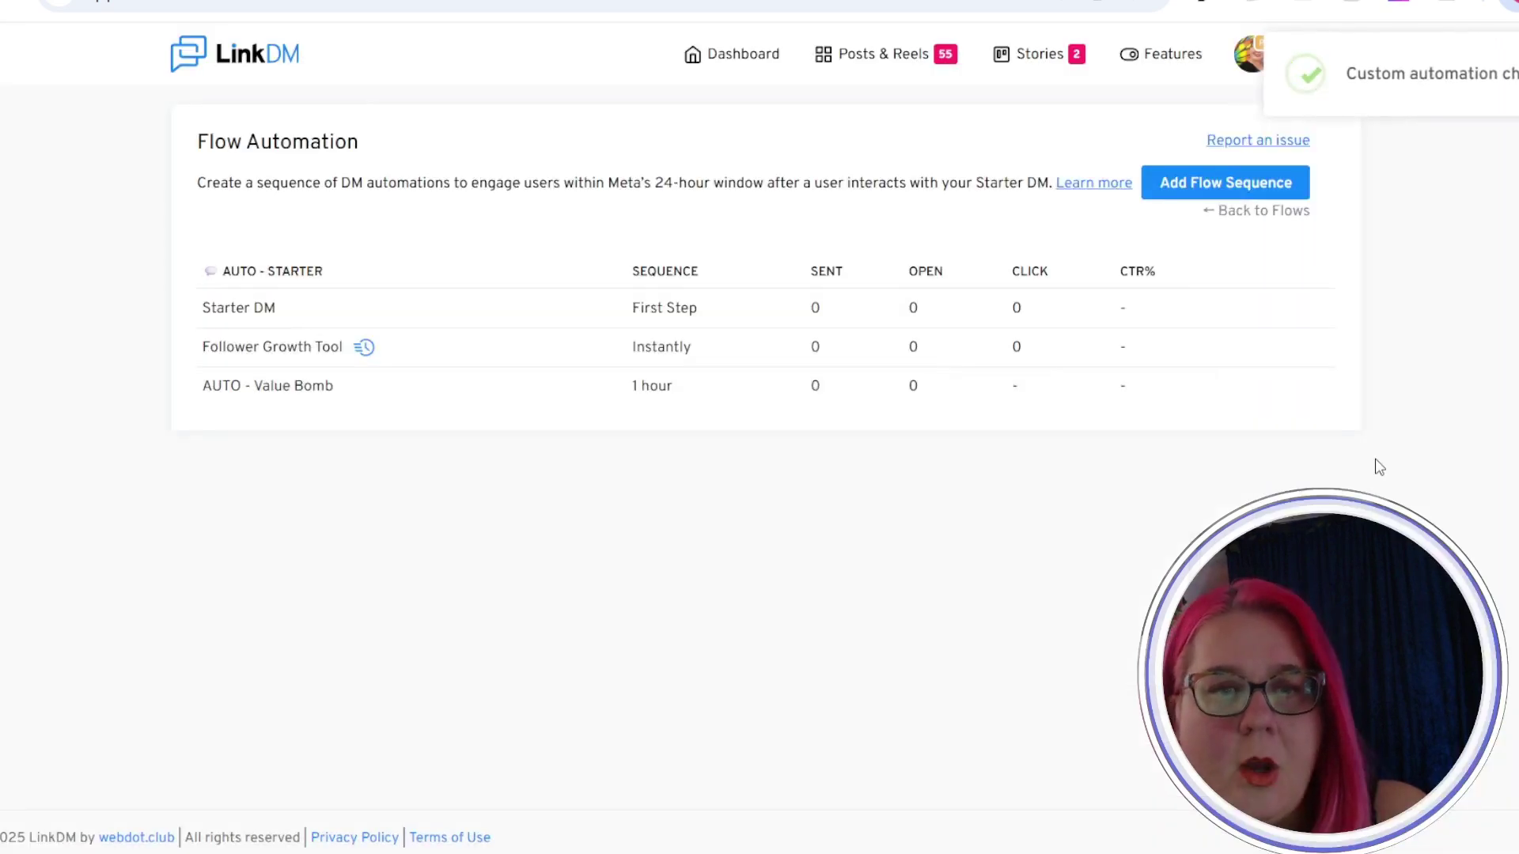
click(1195, 183)
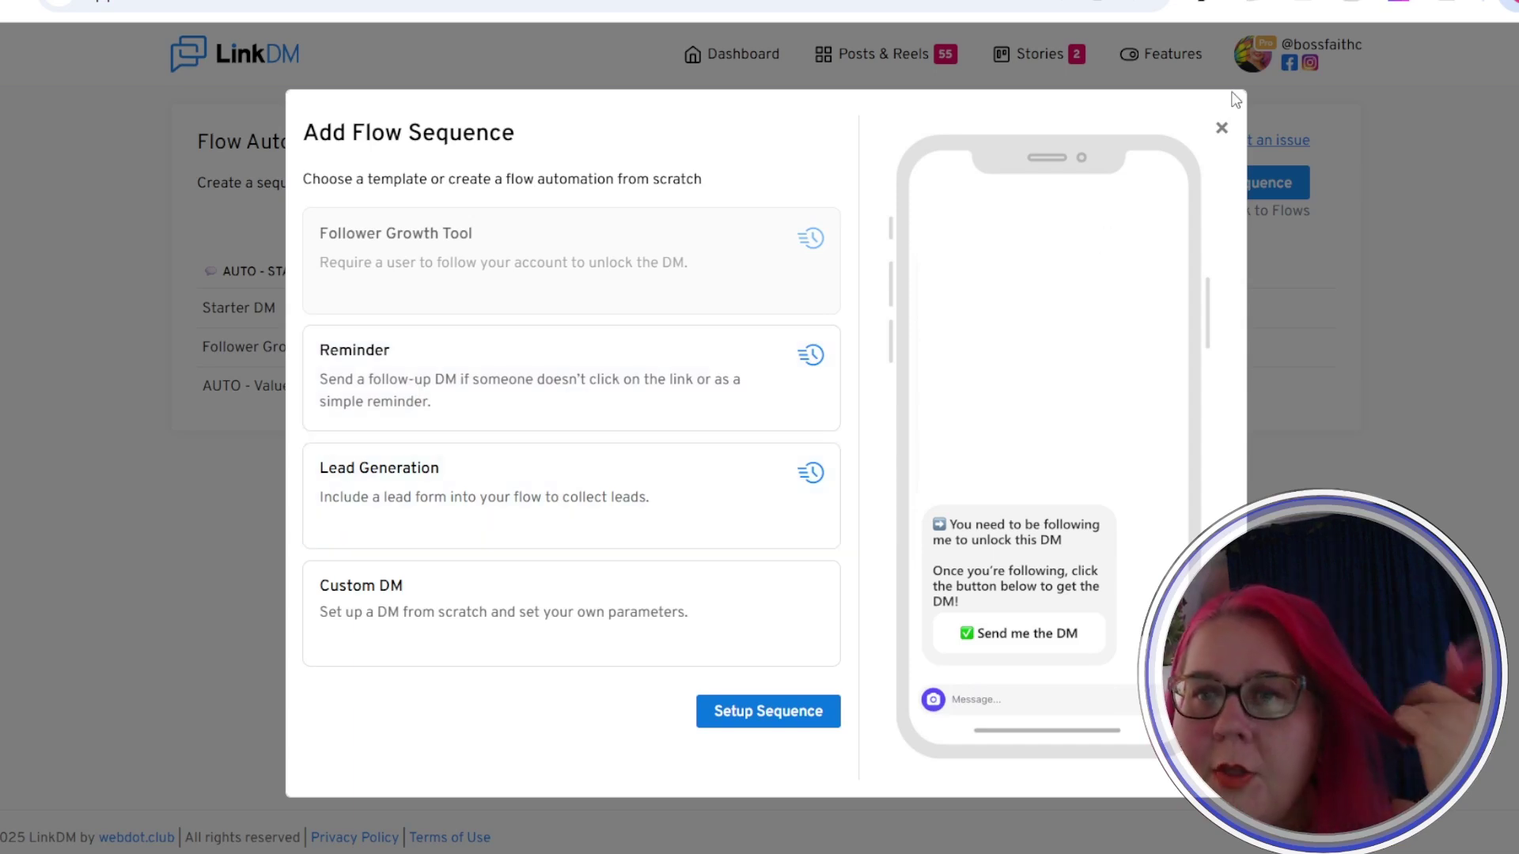
click(1221, 128)
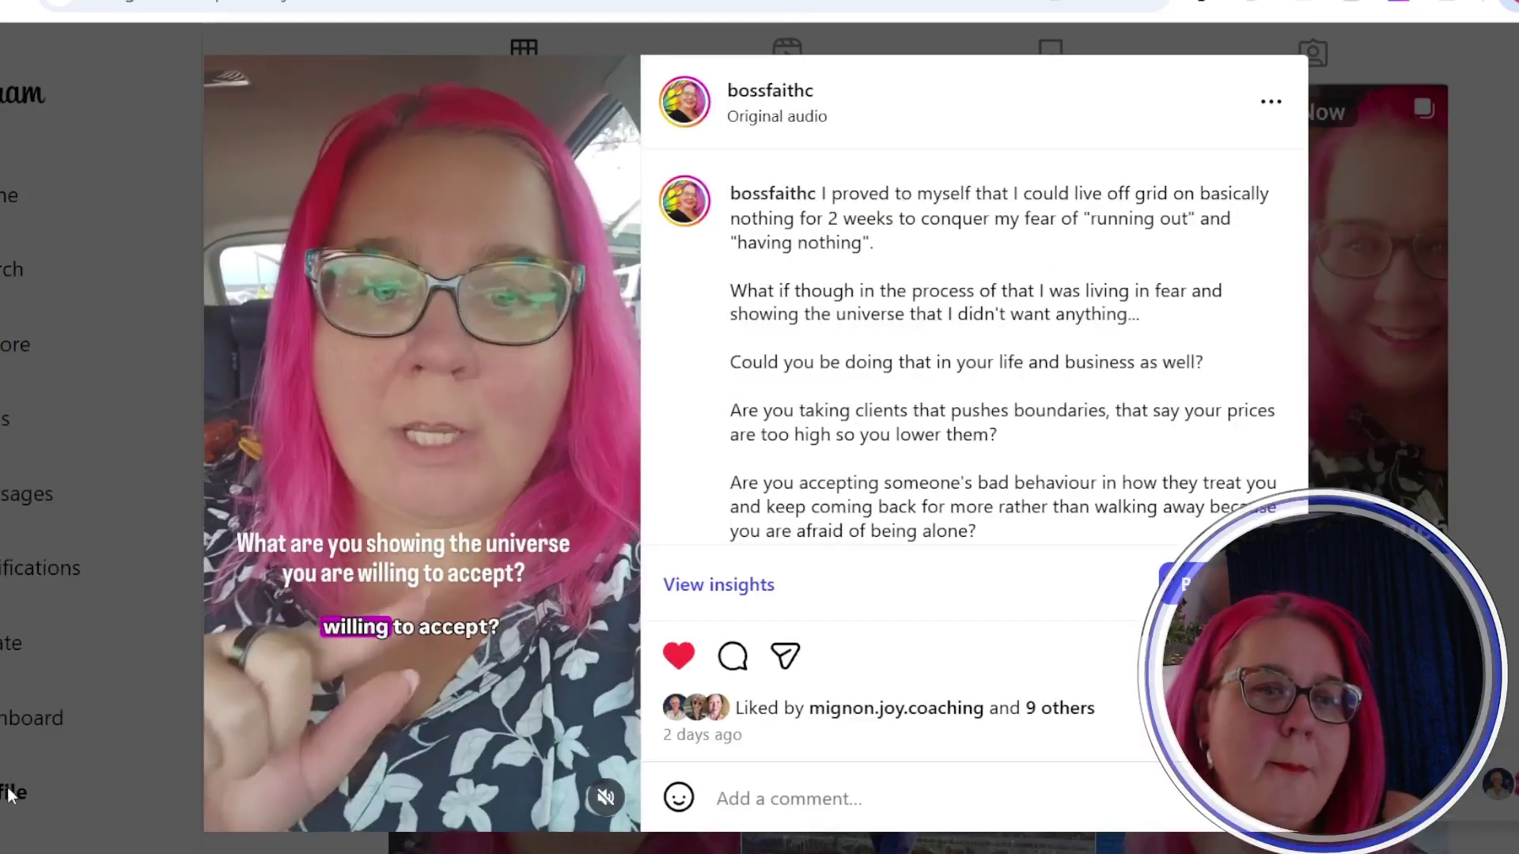
Switch to the Instagram message inbox, search it for "AUTO" and look through the matching conversations
click(57, 445)
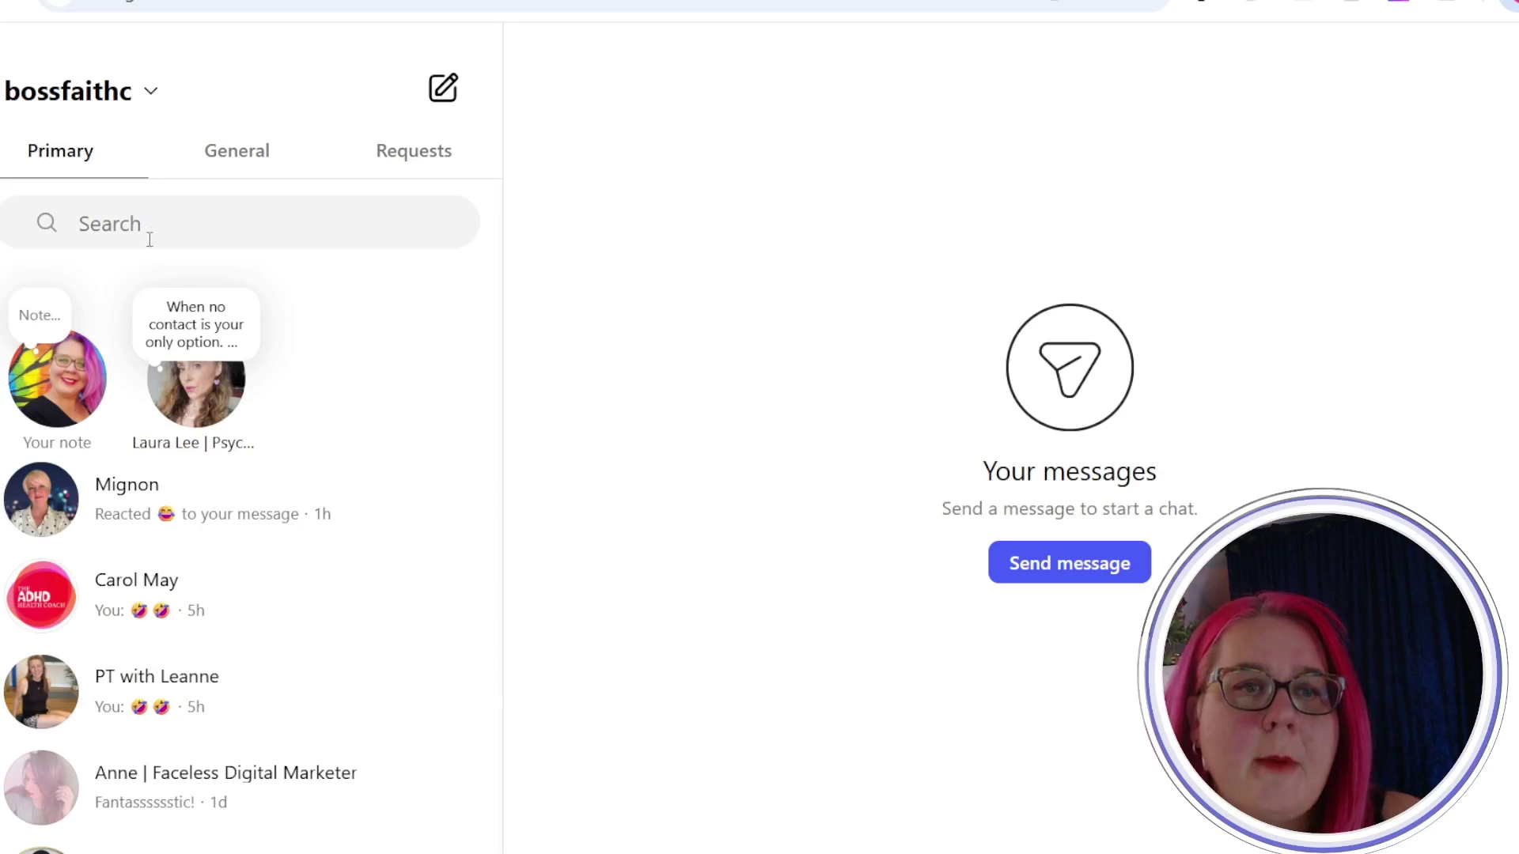
click(151, 231)
text(AUTO)
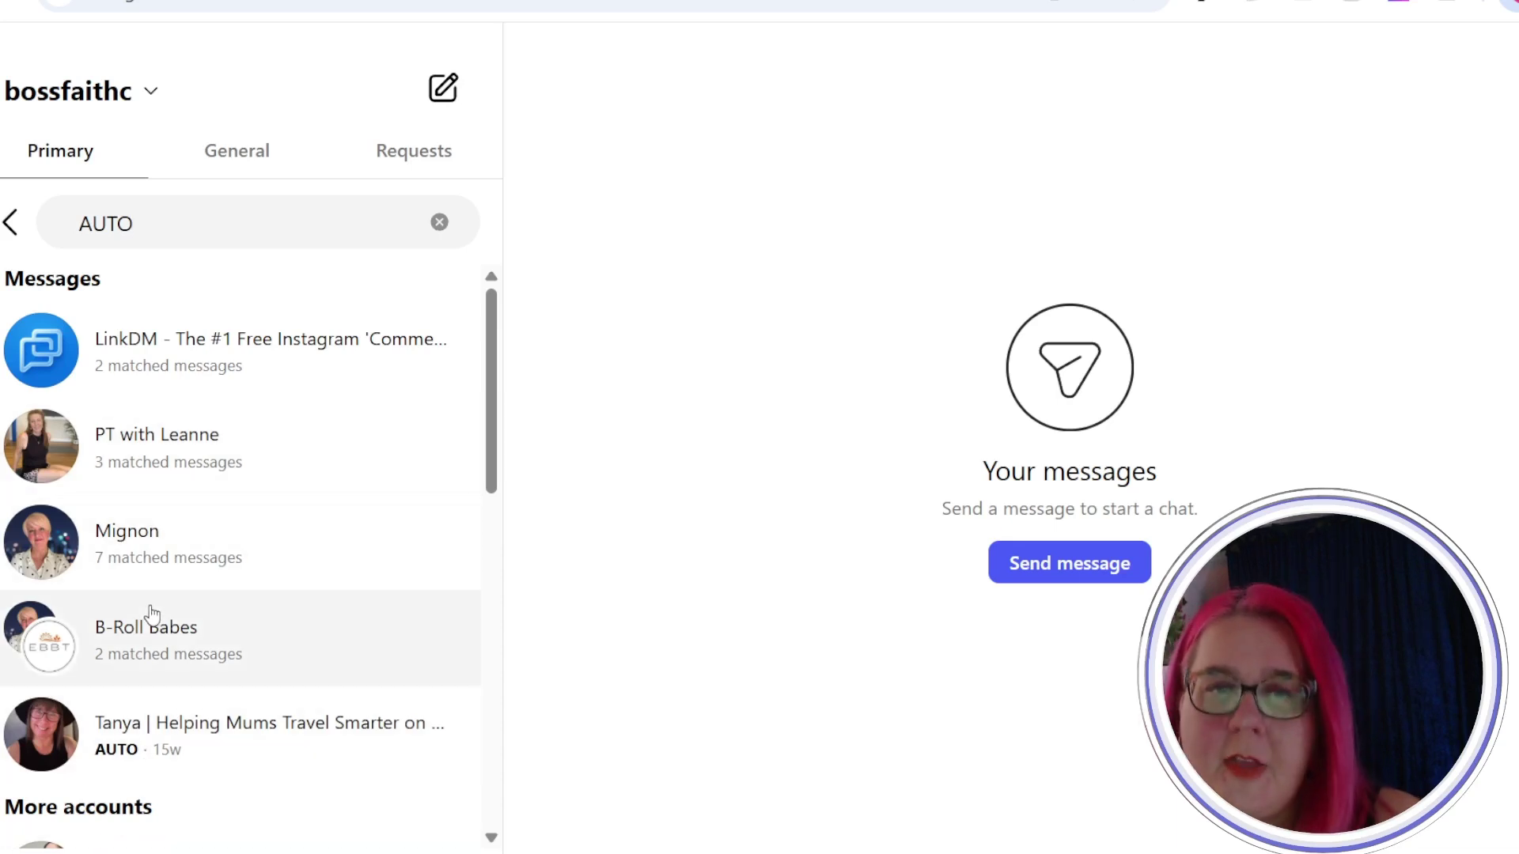
scroll(238, 532, down, 6)
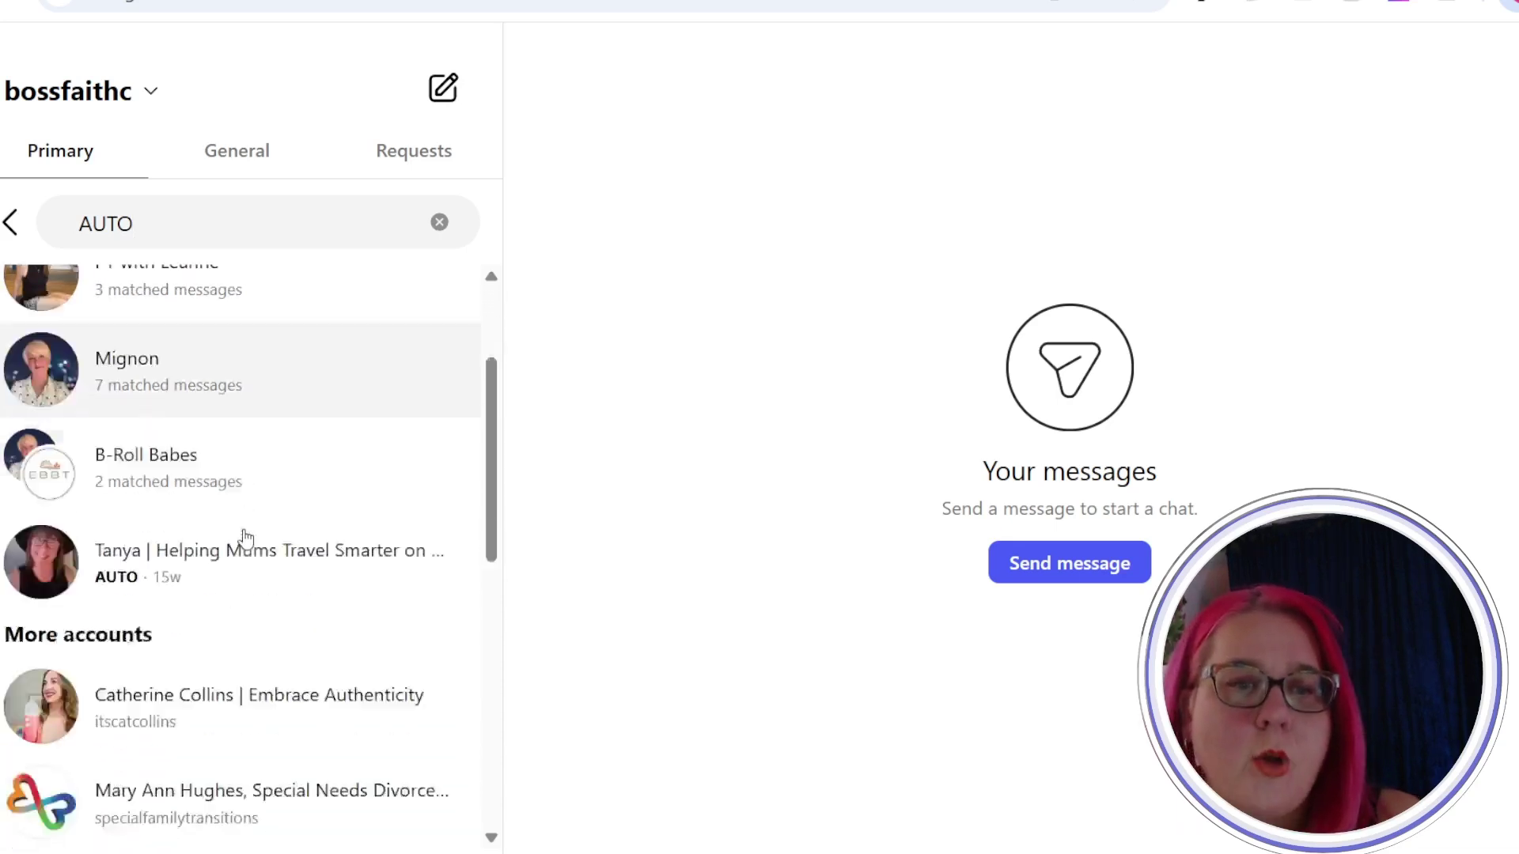
scroll(245, 534, up, 6)
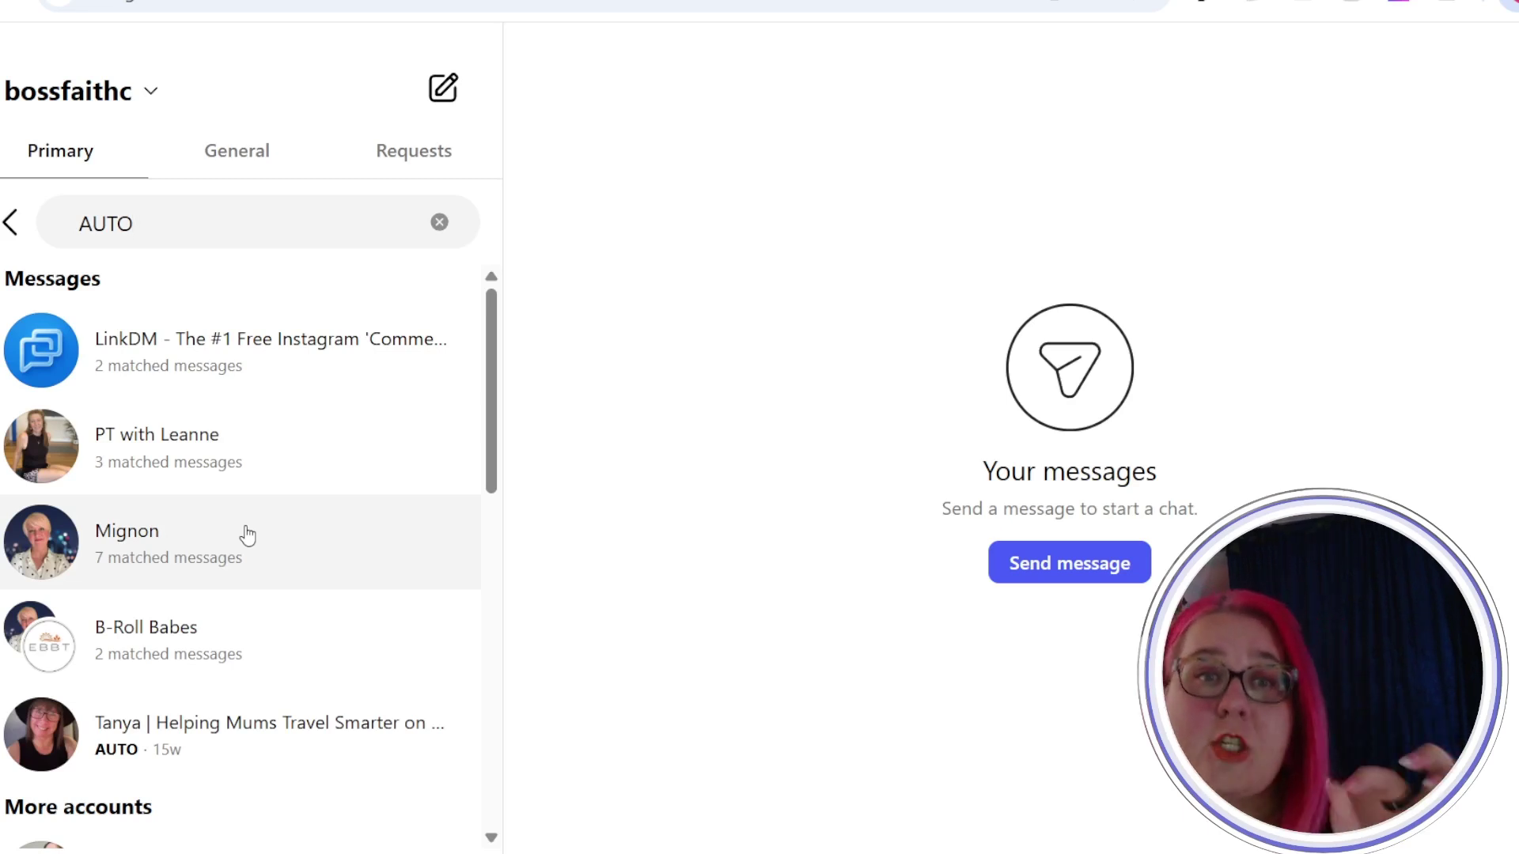
Search the Instagram messages for "STEP123" instead
double_click(180, 233)
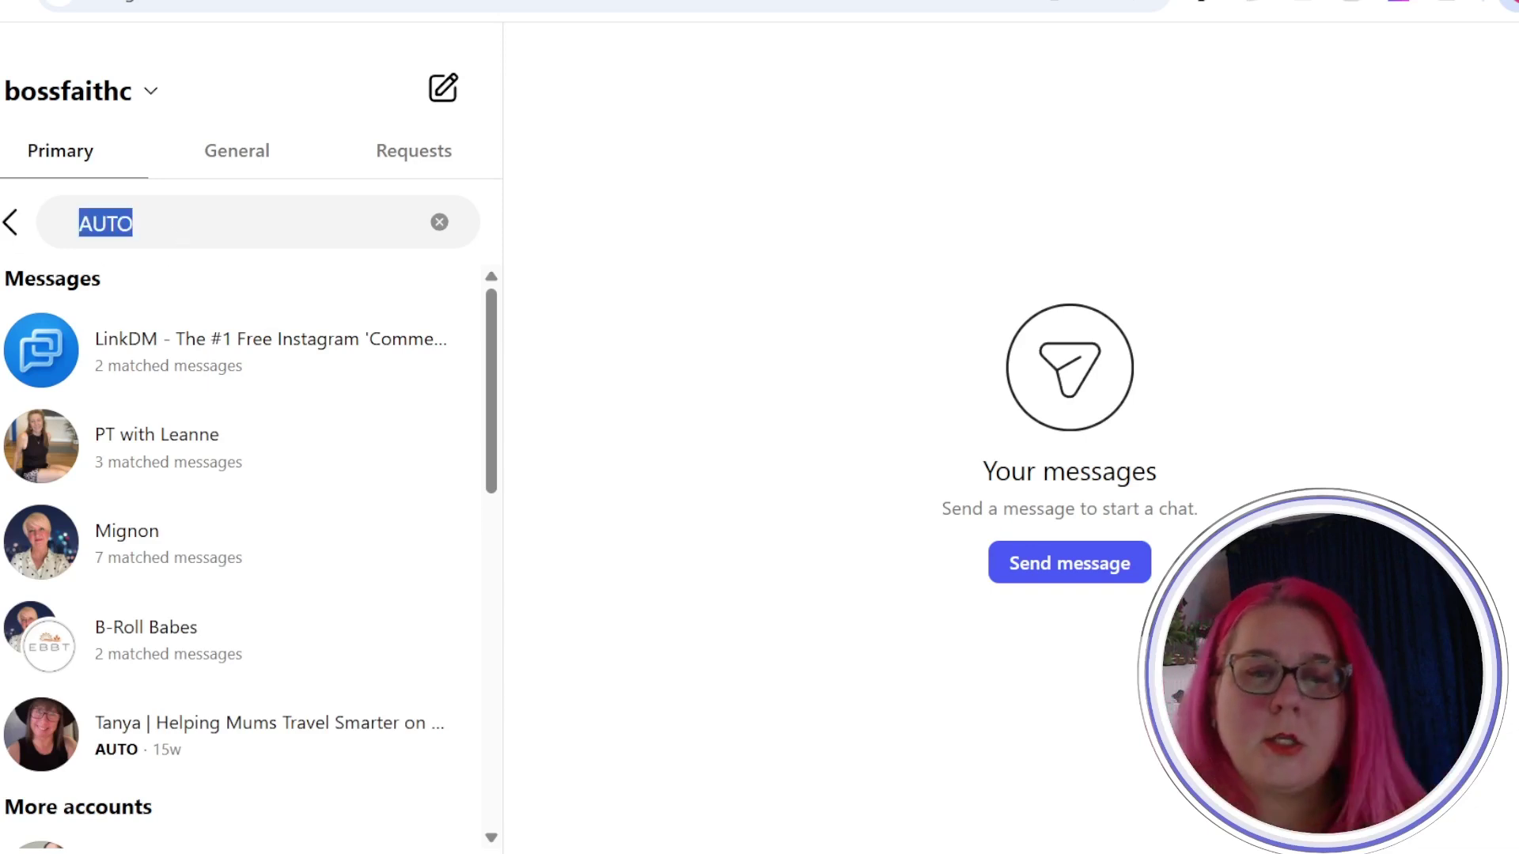
text(STEP)
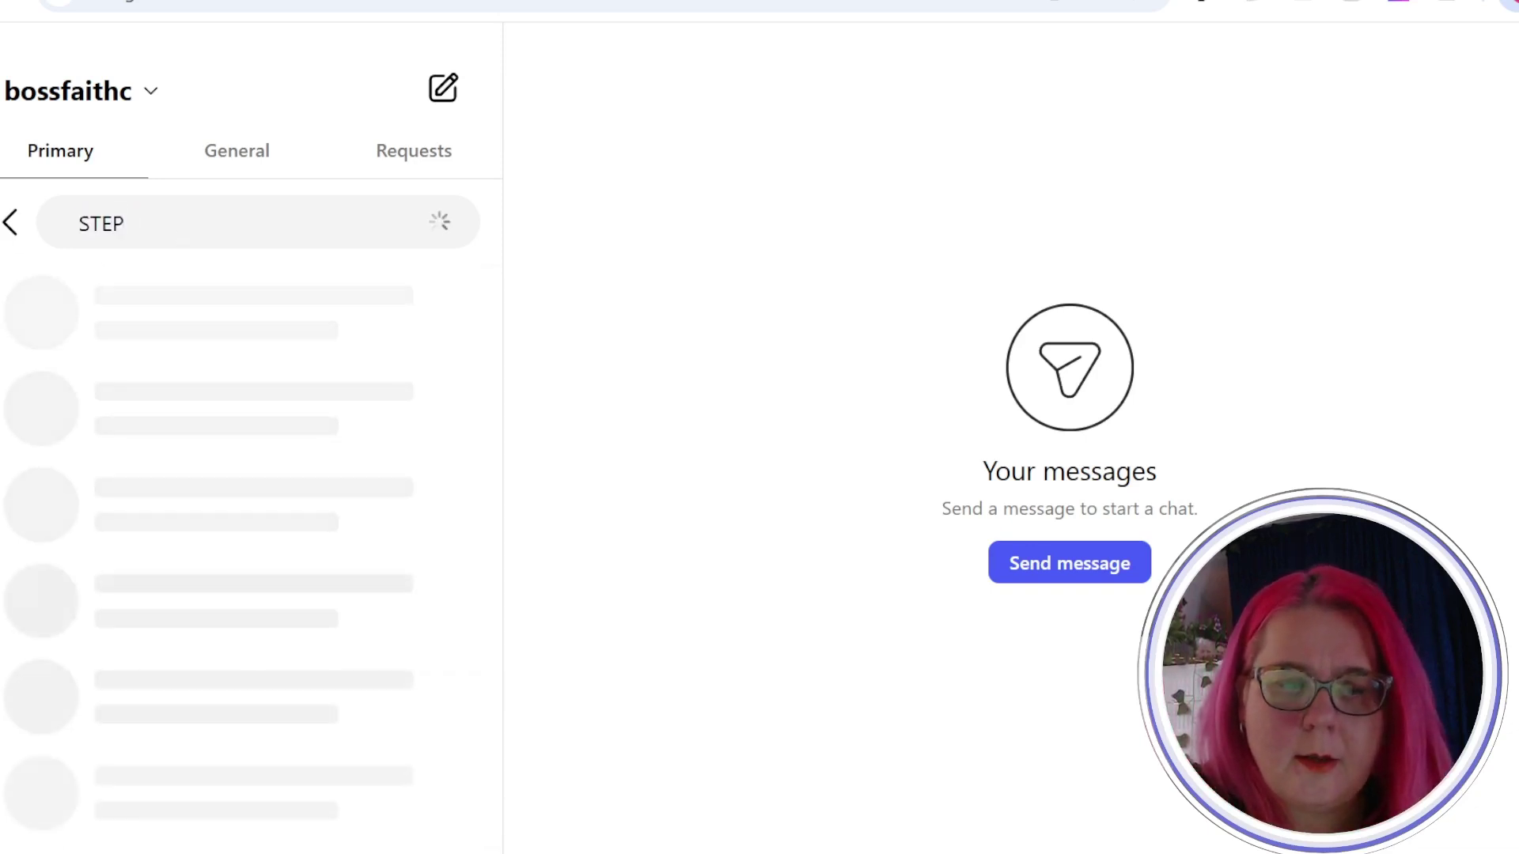
text(123)
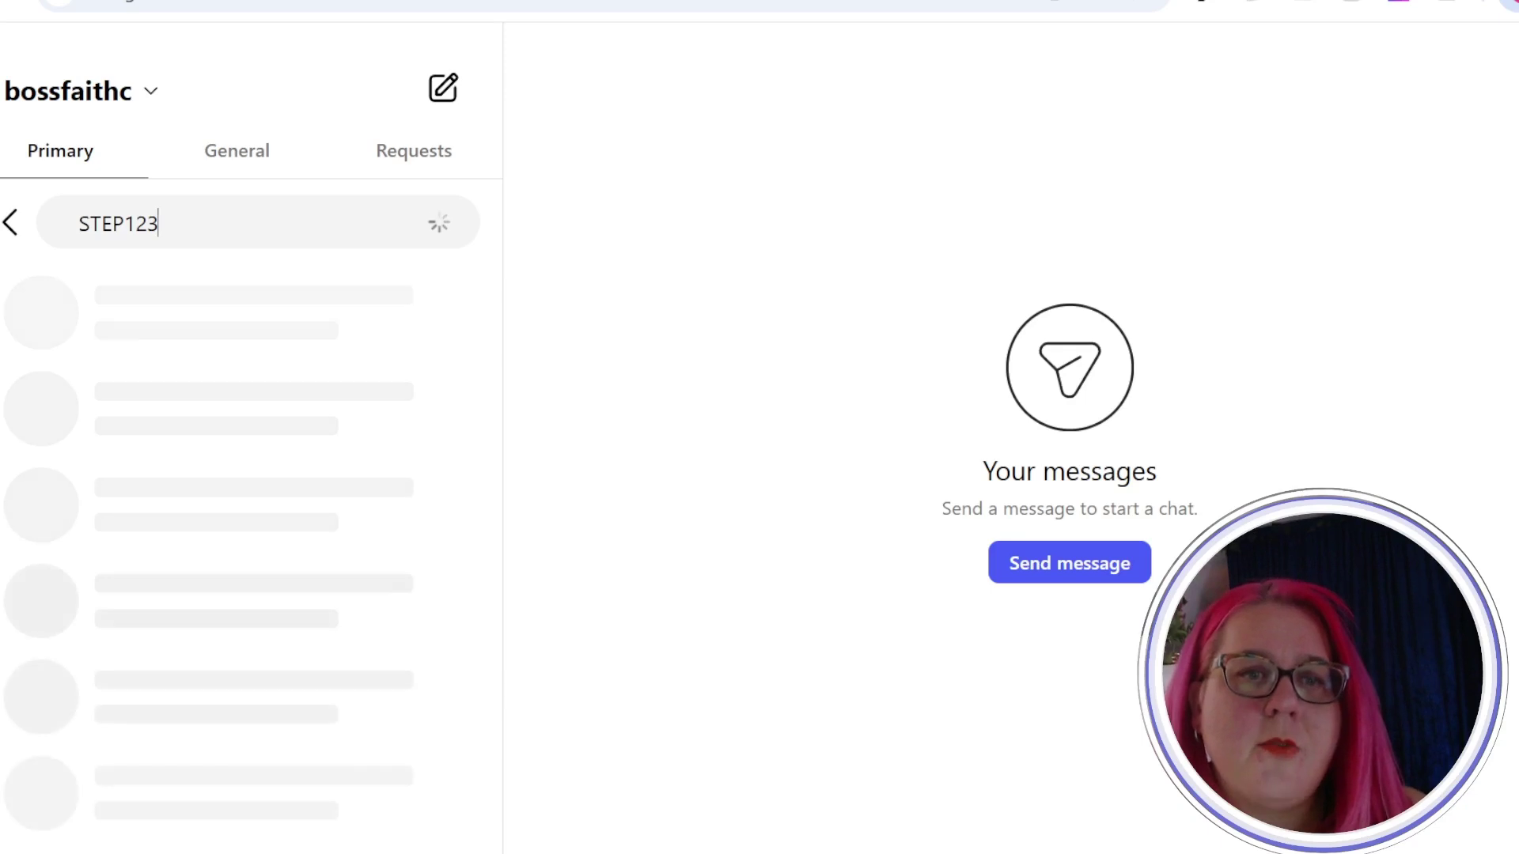